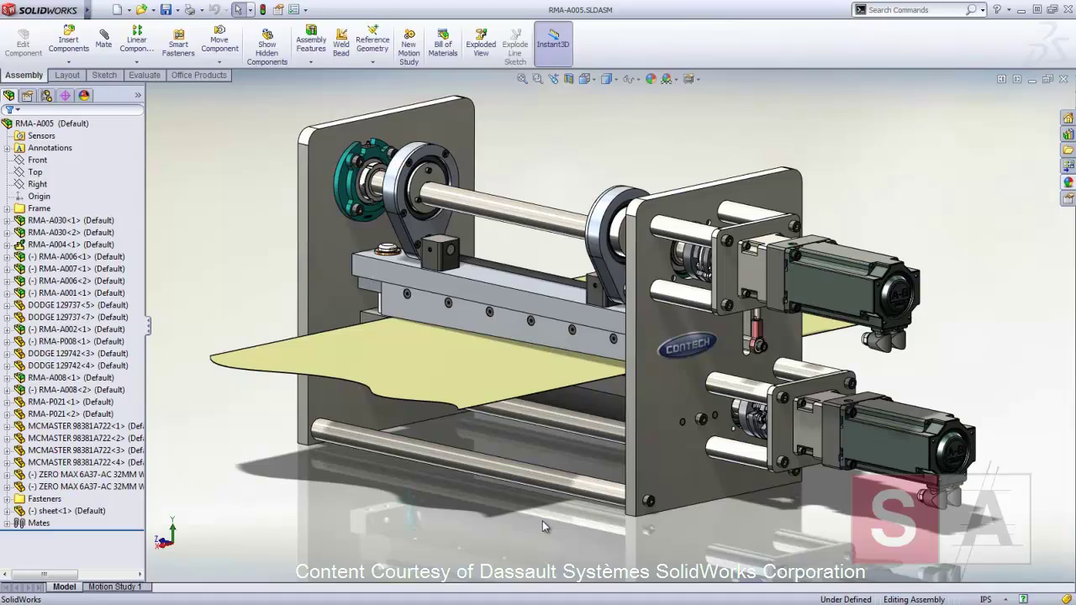
Rotate the RMA-A005 sheeter knife assembly to view it from its opposite side.
{"action": "middle_click_drag", "start_coordinate": [542, 520], "coordinate": [540, 490]}
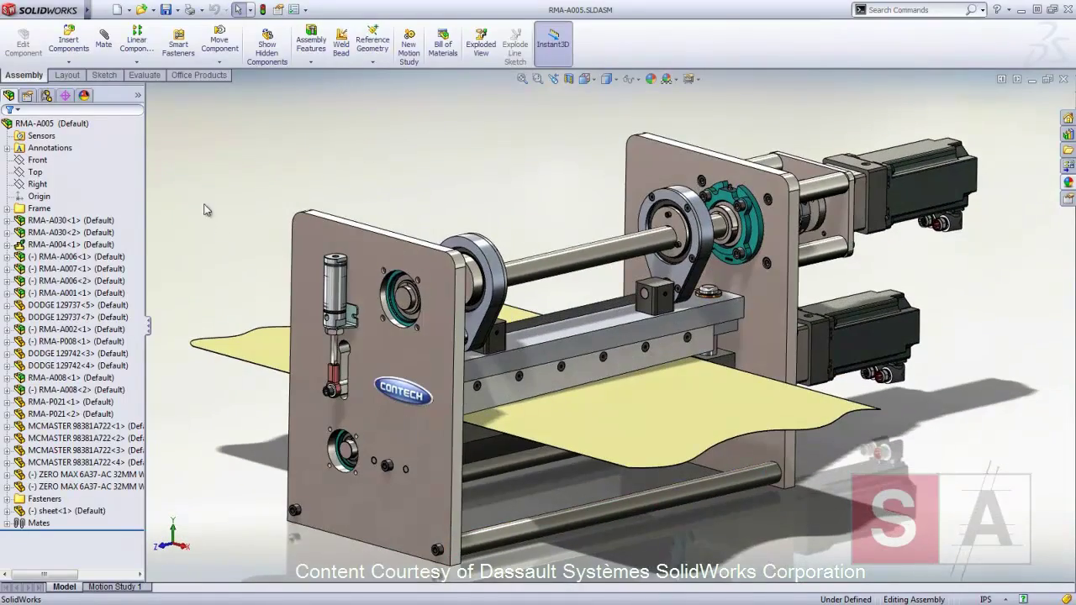
Hide the side plates and motors, then zoom in on the bearing and knife end.
{"action": "right_click", "coordinate": [143, 124]}
{"action": "left_click", "coordinate": [172, 119]}
{"action": "left_click", "coordinate": [537, 79]}
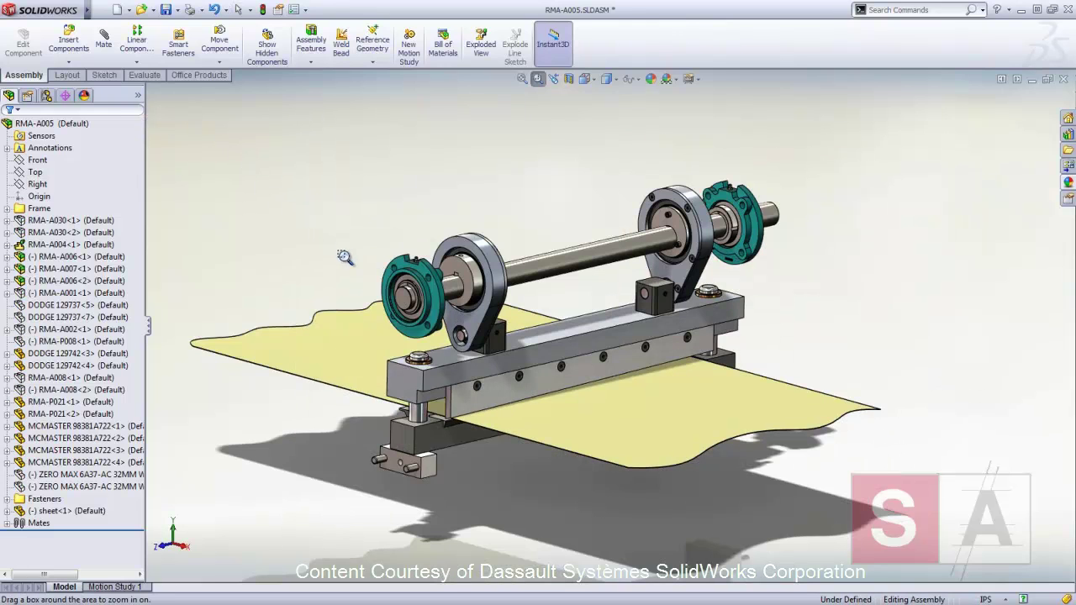
{"action": "left_click_drag", "start_coordinate": [343, 258], "coordinate": [575, 455]}
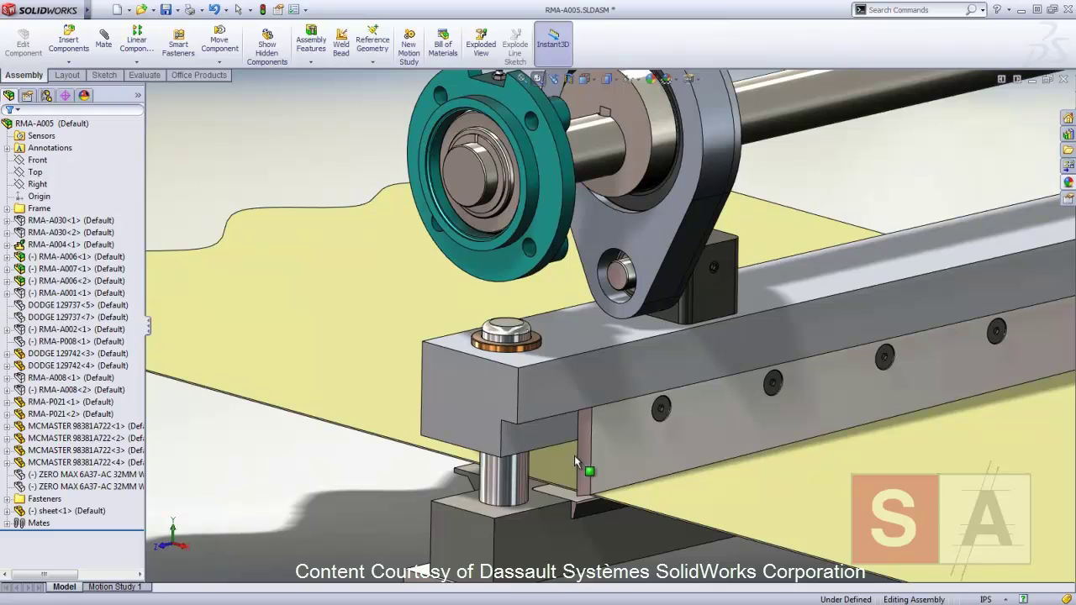
{"action": "key", "text": "Escape"}
Select the shaft end face inside the bearing and bring up the RMA-A004 subassembly's options.
{"action": "left_click", "coordinate": [484, 160]}
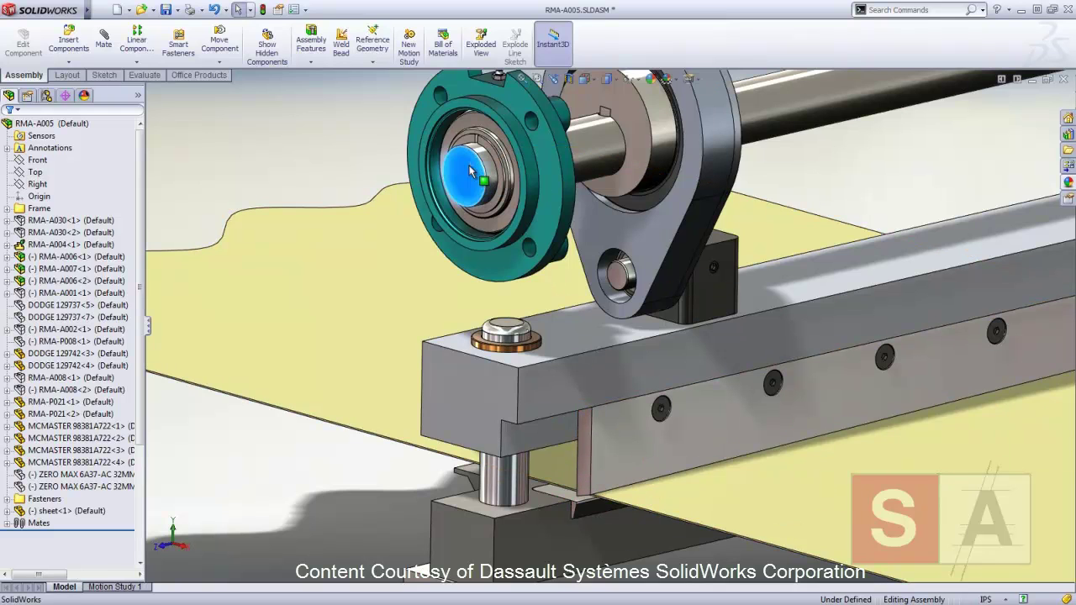
{"action": "mouse_move", "coordinate": [491, 149]}
{"action": "left_mouse_down"}
{"action": "mouse_move", "coordinate": [486, 165]}
{"action": "mouse_move", "coordinate": [475, 128]}
{"action": "left_mouse_up"}
{"action": "right_click", "coordinate": [74, 244]}
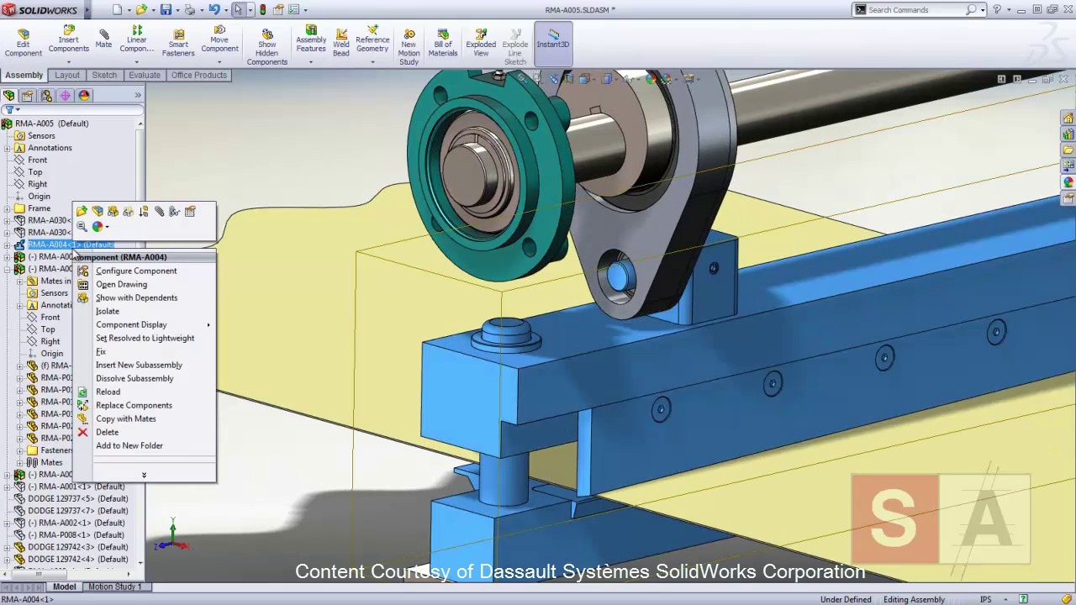
Open RMA-A004 in Front view and check that the Upper Knife Block slides vertically.
{"action": "left_click", "coordinate": [91, 211]}
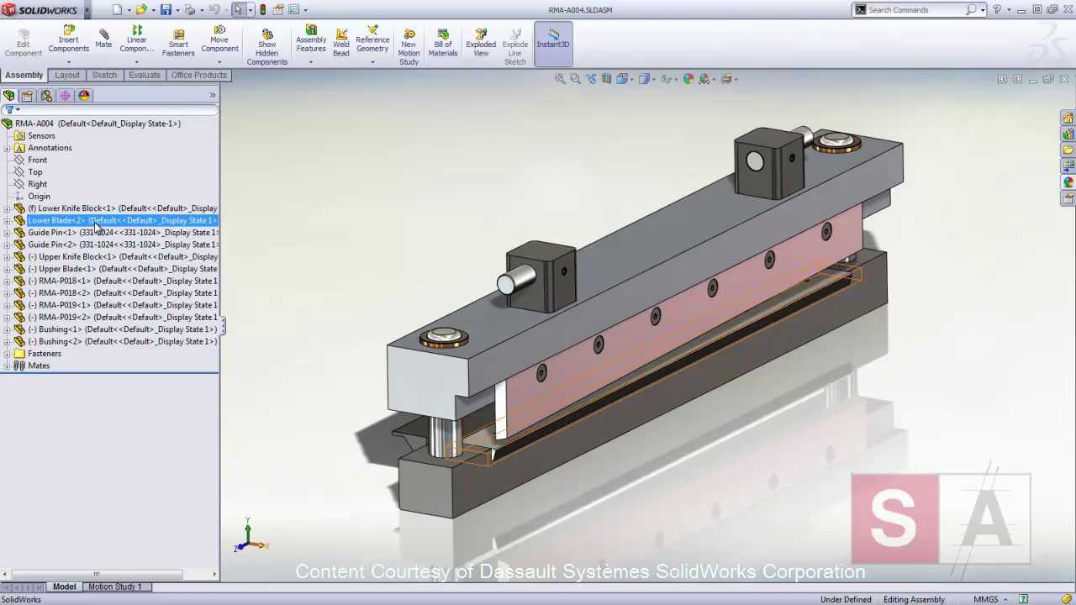
{"action": "key", "text": "ctrl+1"}
{"action": "left_click", "coordinate": [668, 286]}
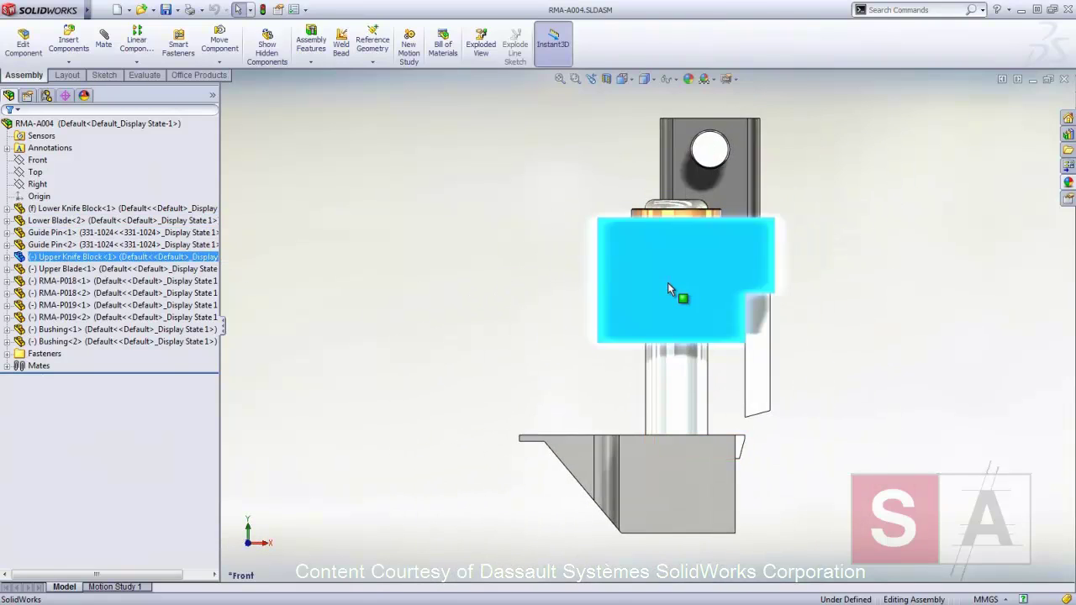
{"action": "mouse_move", "coordinate": [668, 284]}
{"action": "left_mouse_down"}
{"action": "mouse_move", "coordinate": [667, 325]}
{"action": "mouse_move", "coordinate": [668, 298]}
{"action": "left_mouse_up"}
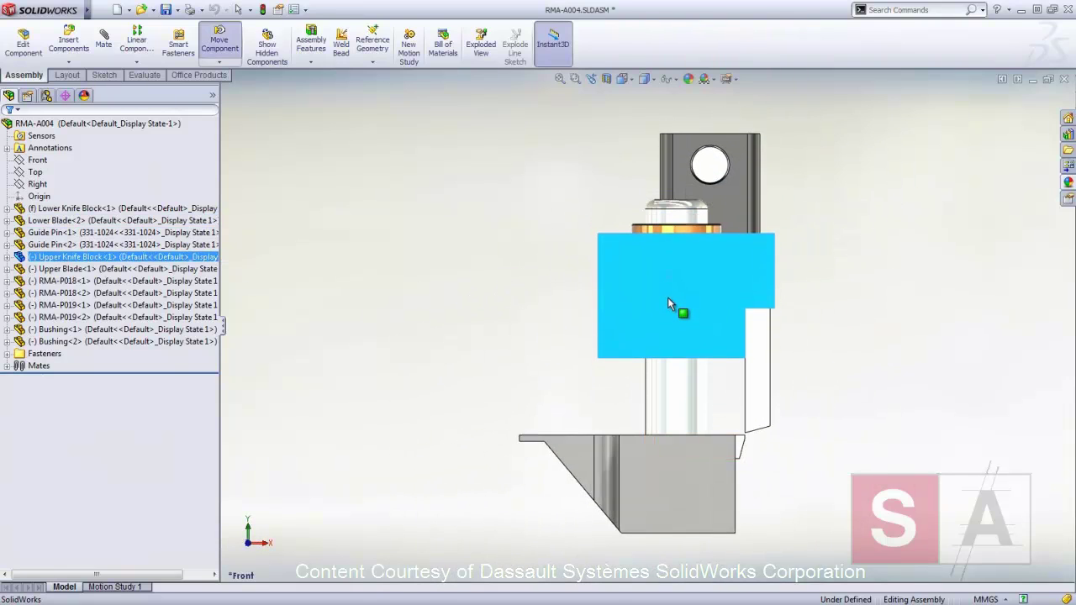
{"action": "key", "text": "Escape"}
{"action": "key", "text": "Escape"}
From an angled 3D view, open the Upper Knife Block part on its own.
{"action": "middle_click_drag", "start_coordinate": [677, 299], "coordinate": [653, 300]}
{"action": "scroll", "coordinate": [653, 300], "scroll_direction": "up", "scroll_amount": 3}
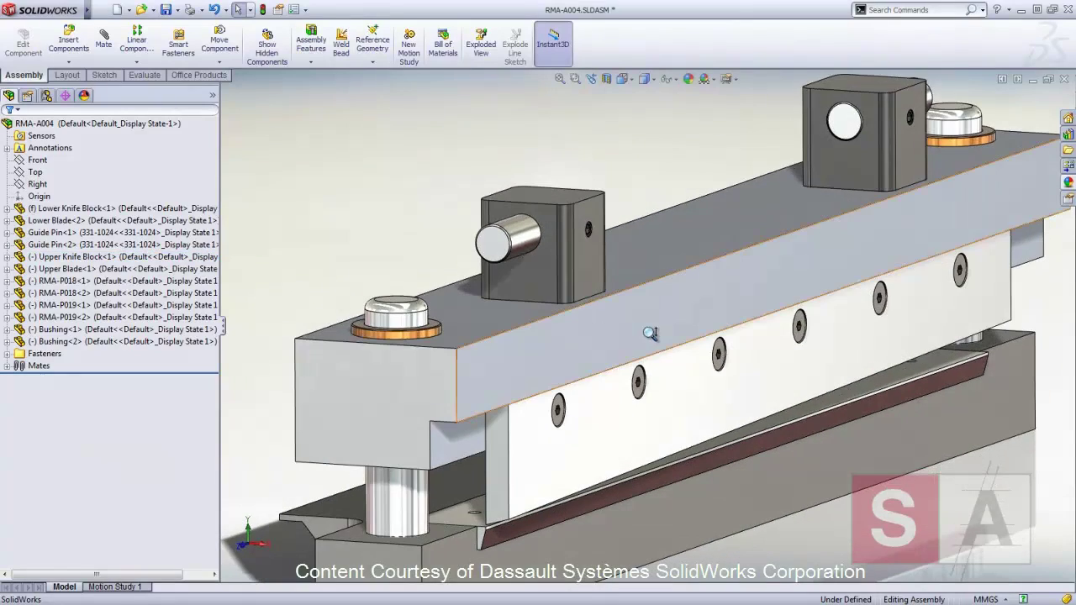
{"action": "scroll", "coordinate": [581, 412], "scroll_direction": "down", "scroll_amount": 3}
{"action": "mouse_move", "coordinate": [579, 415]}
{"action": "middle_mouse_down"}
{"action": "mouse_move", "coordinate": [584, 379]}
{"action": "mouse_move", "coordinate": [632, 306]}
{"action": "middle_mouse_up"}
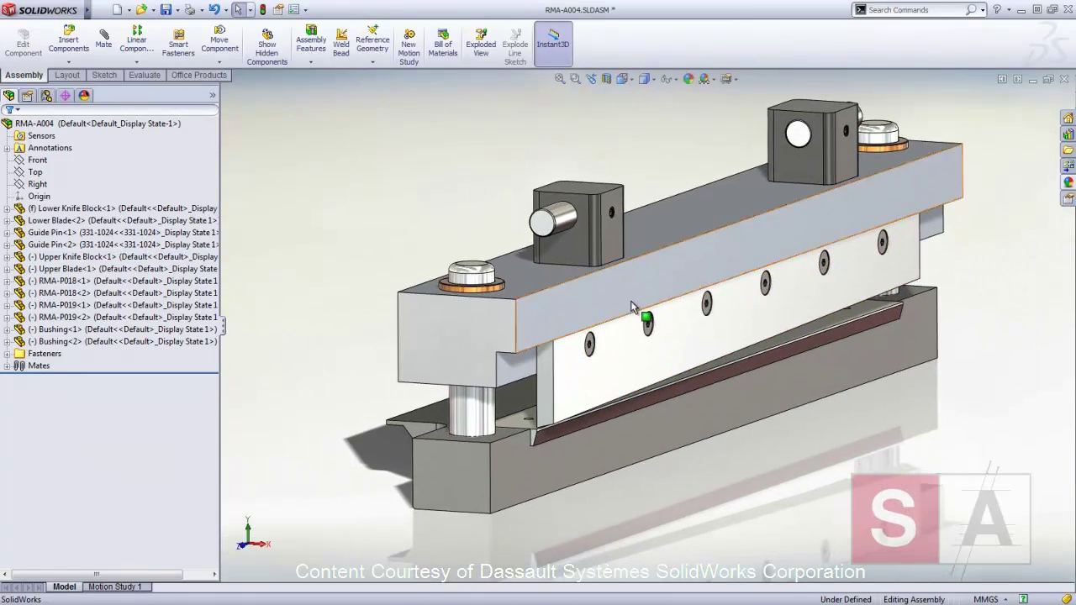
{"action": "right_click", "coordinate": [632, 307]}
{"action": "left_click", "coordinate": [640, 239]}
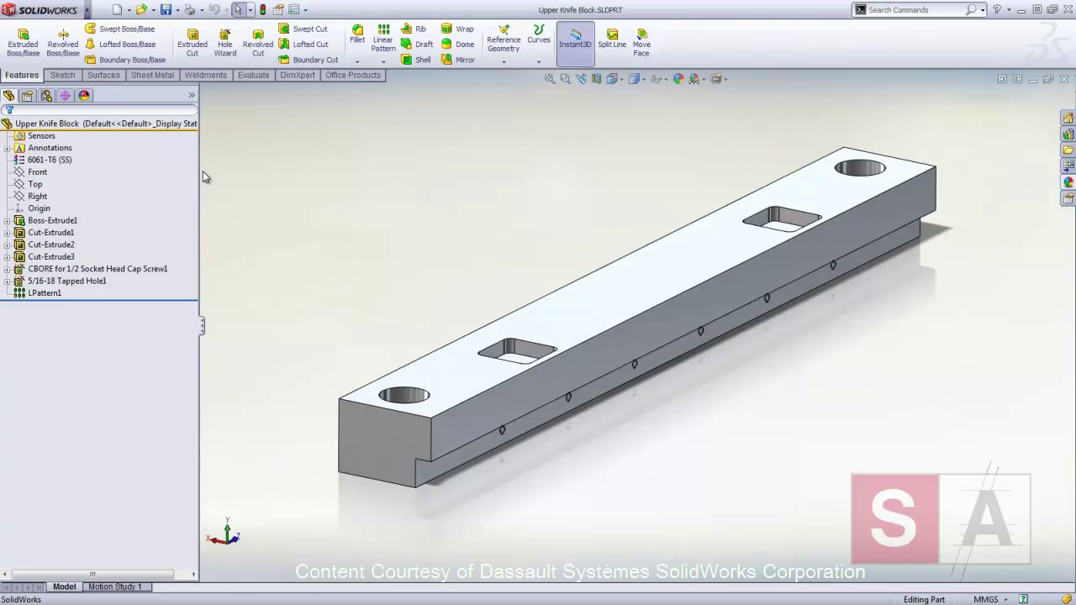
Run DimXpert Auto Dimension Scheme with bottom, top and front end faces as primary, secondary, tertiary datums.
{"action": "left_click", "coordinate": [67, 97]}
{"action": "left_click", "coordinate": [23, 118]}
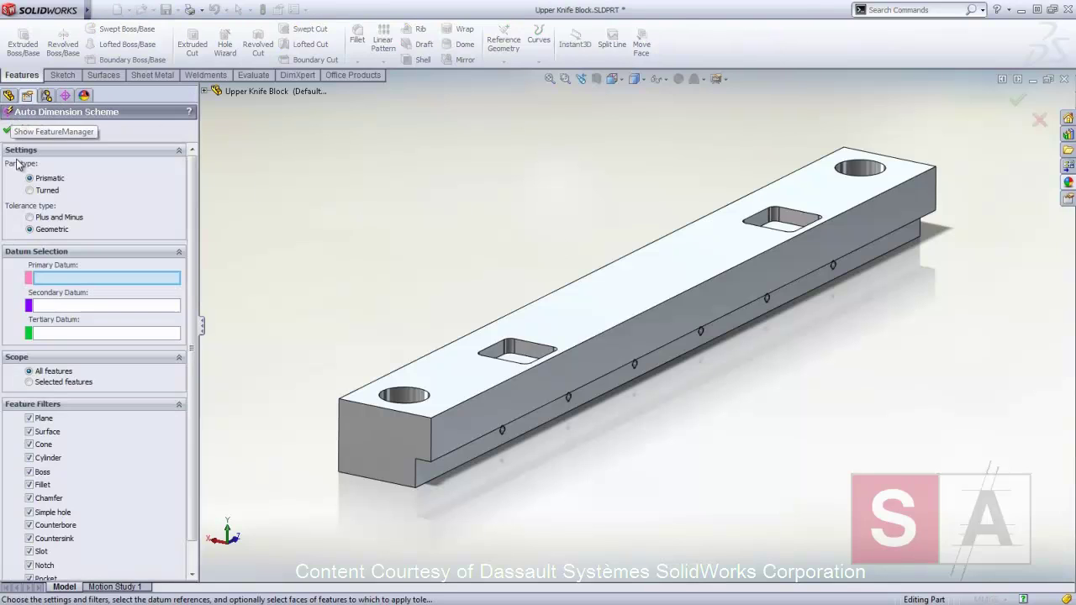
{"action": "left_click", "coordinate": [412, 478]}
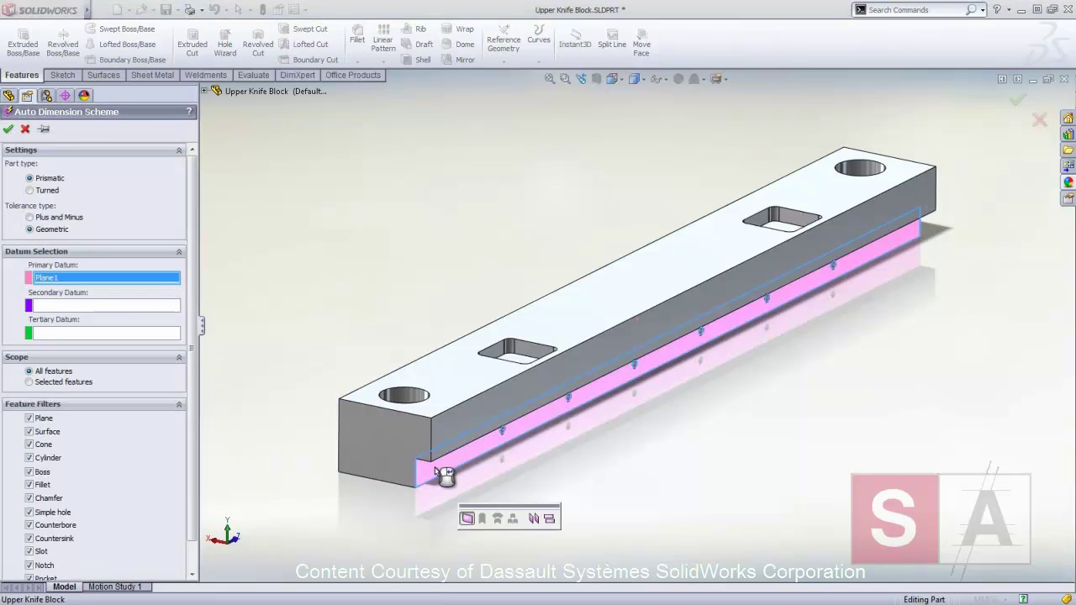
{"action": "left_click", "coordinate": [458, 386]}
{"action": "left_click", "coordinate": [403, 424]}
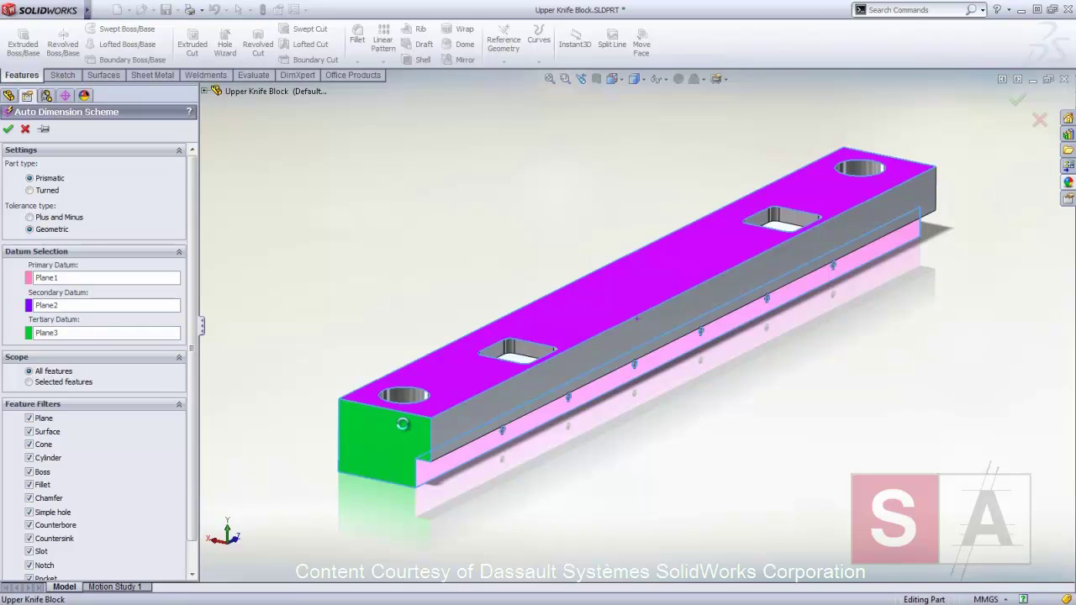
{"action": "key", "text": "Return"}
{"action": "middle_click_drag", "start_coordinate": [409, 459], "coordinate": [406, 425]}
{"action": "scroll", "coordinate": [375, 354], "scroll_direction": "down", "scroll_amount": 5}
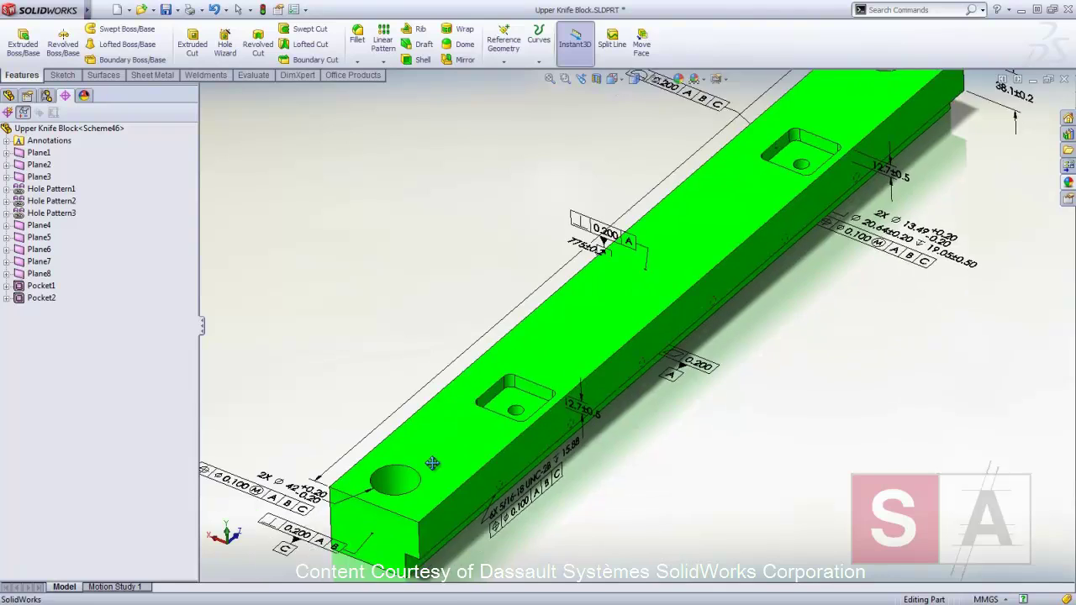
Move the 2X ⌀42 hole callout below the part and give it a P7 fit tolerance.
{"action": "left_click_drag", "start_coordinate": [376, 354], "coordinate": [501, 501]}
{"action": "left_click", "coordinate": [135, 323]}
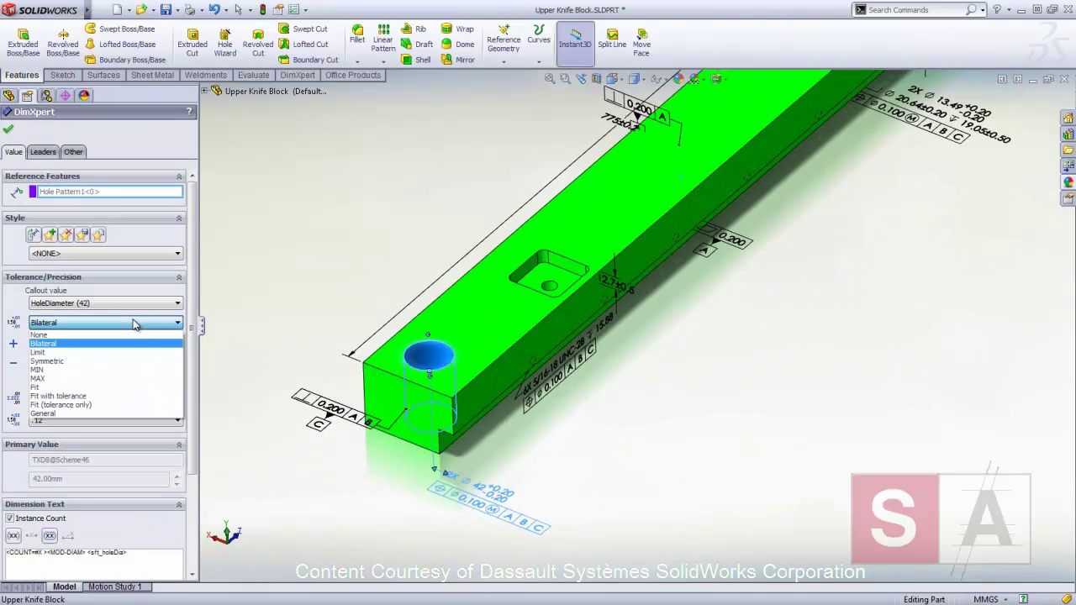
{"action": "left_click", "coordinate": [117, 399]}
{"action": "left_click", "coordinate": [178, 367]}
{"action": "left_click_drag", "start_coordinate": [179, 383], "coordinate": [179, 444]}
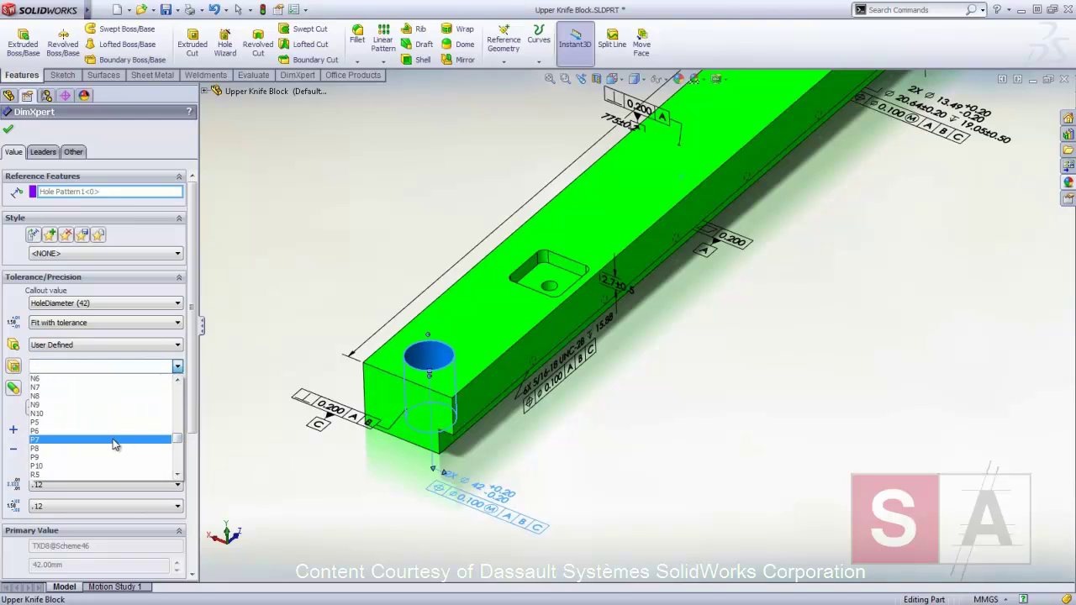
{"action": "left_click", "coordinate": [115, 445]}
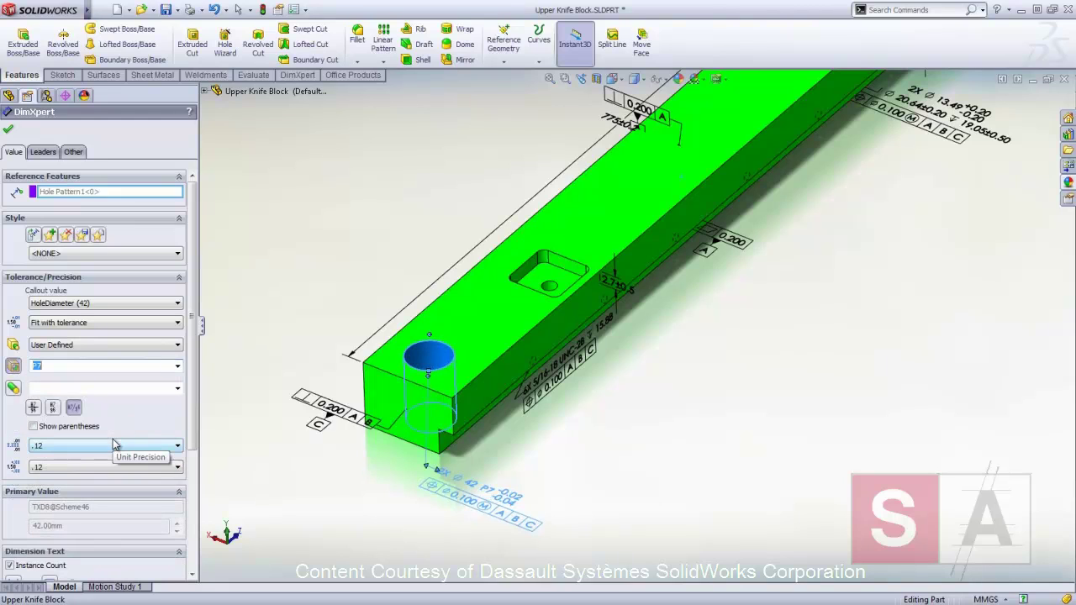
{"action": "left_click", "coordinate": [8, 132]}
{"action": "key", "text": "ctrl+Tab"}
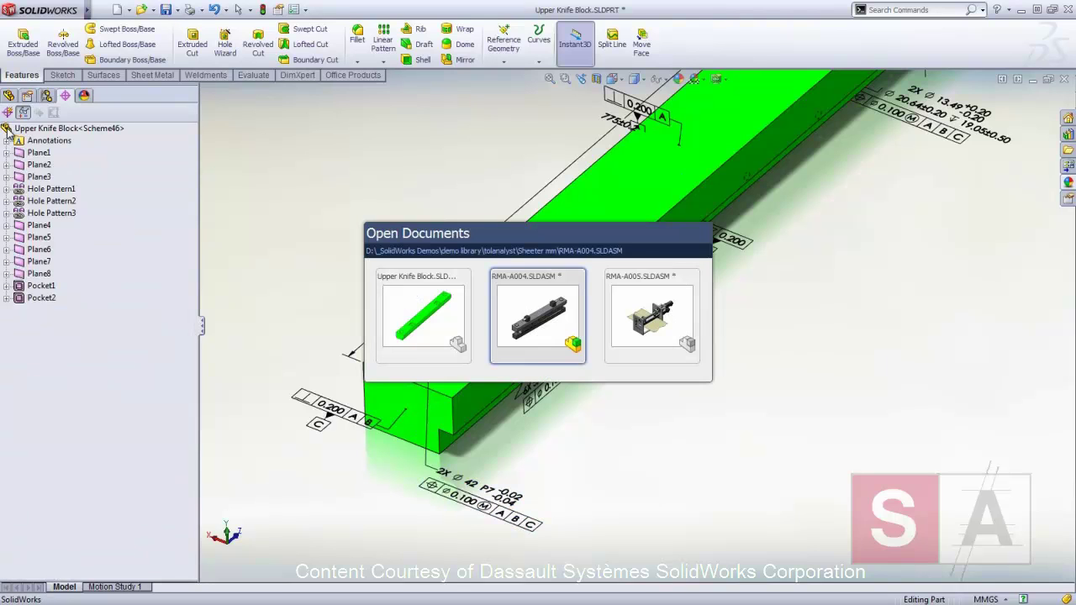
In RMA-A004, start a DimXpert stack-up measurement from the upper blade's mount face.
{"action": "left_click", "coordinate": [539, 324]}
{"action": "left_click", "coordinate": [66, 95]}
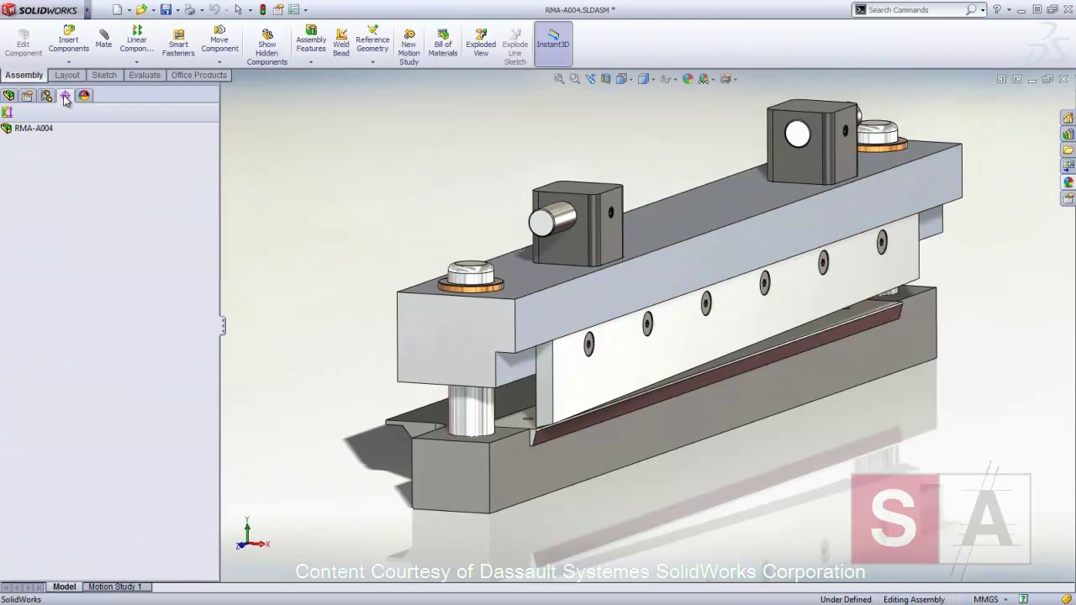
{"action": "left_click", "coordinate": [8, 113]}
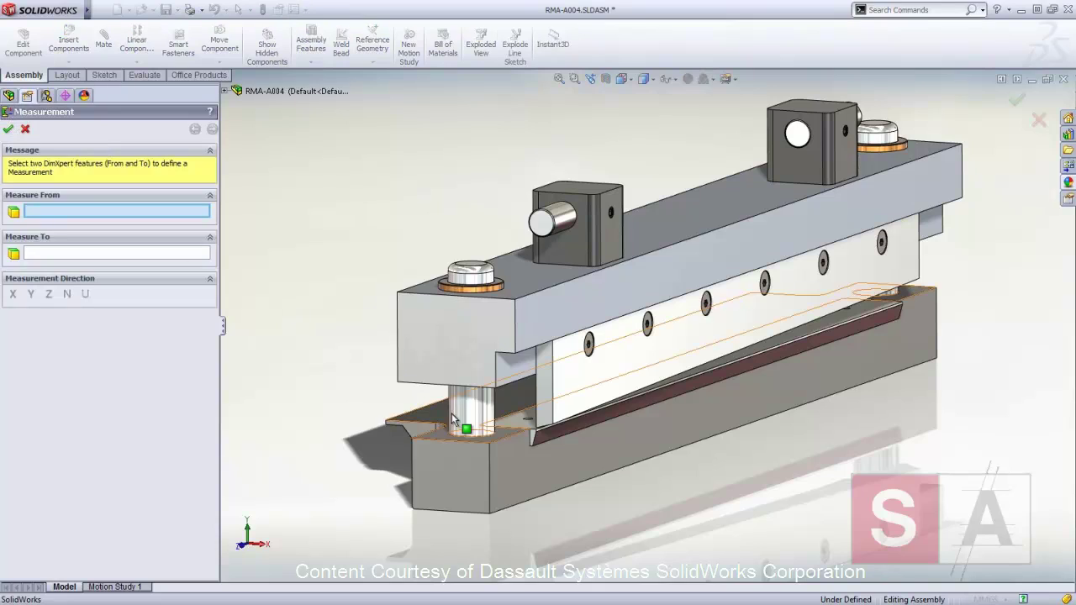
{"action": "middle_click_drag", "start_coordinate": [545, 412], "coordinate": [659, 396]}
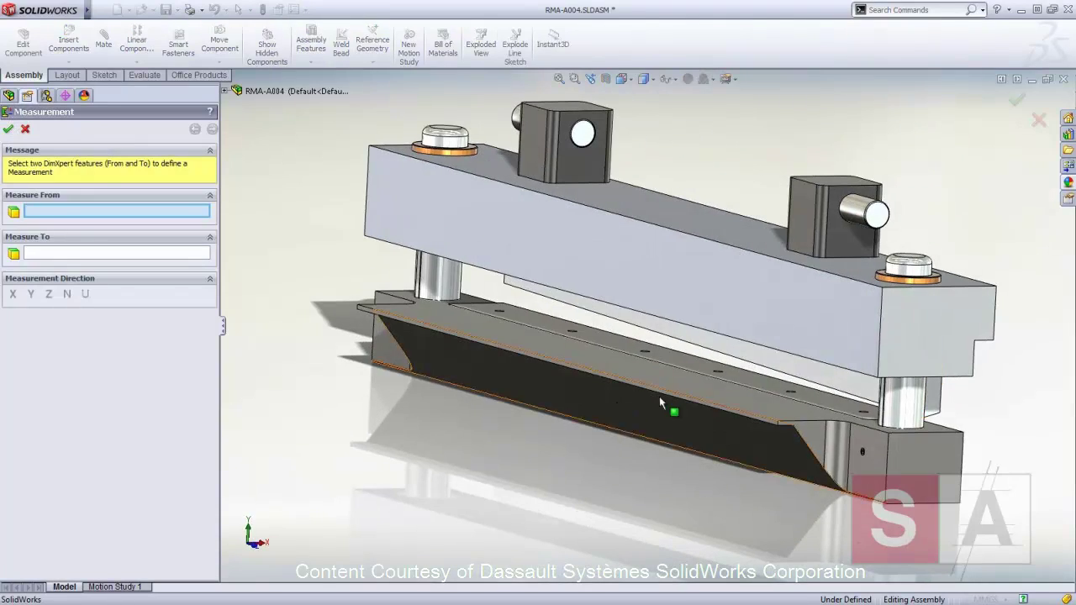
{"action": "left_click", "coordinate": [813, 367]}
Measure to Plane7@Lower Blade-2, place the 0.1 gap dimension, and advance to sequencing.
{"action": "middle_click_drag", "start_coordinate": [813, 366], "coordinate": [672, 374]}
{"action": "left_click", "coordinate": [574, 78]}
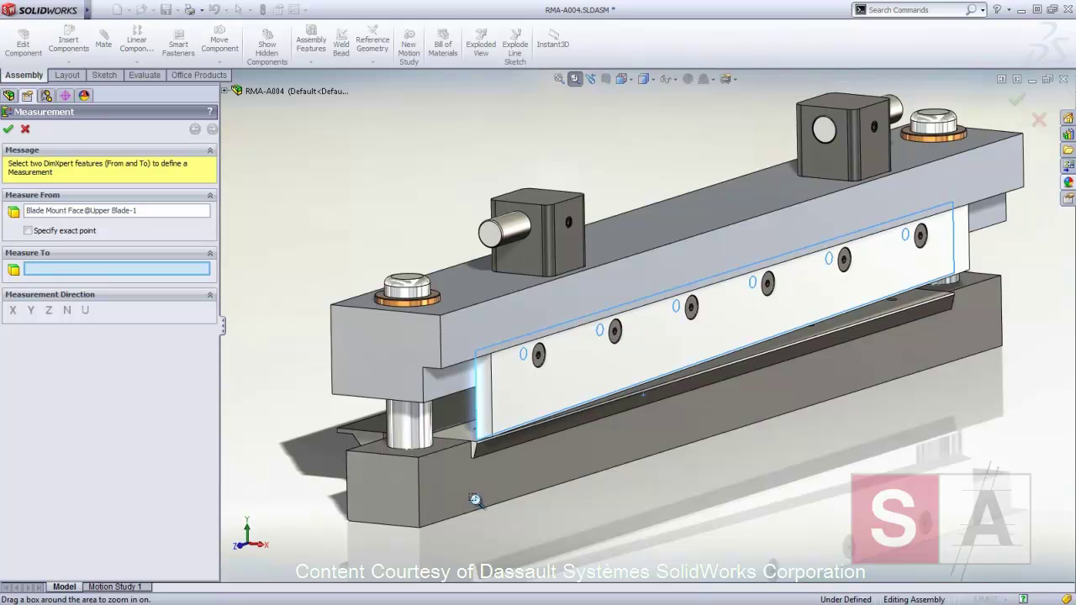
{"action": "left_click_drag", "start_coordinate": [454, 480], "coordinate": [525, 402]}
{"action": "left_click", "coordinate": [592, 350]}
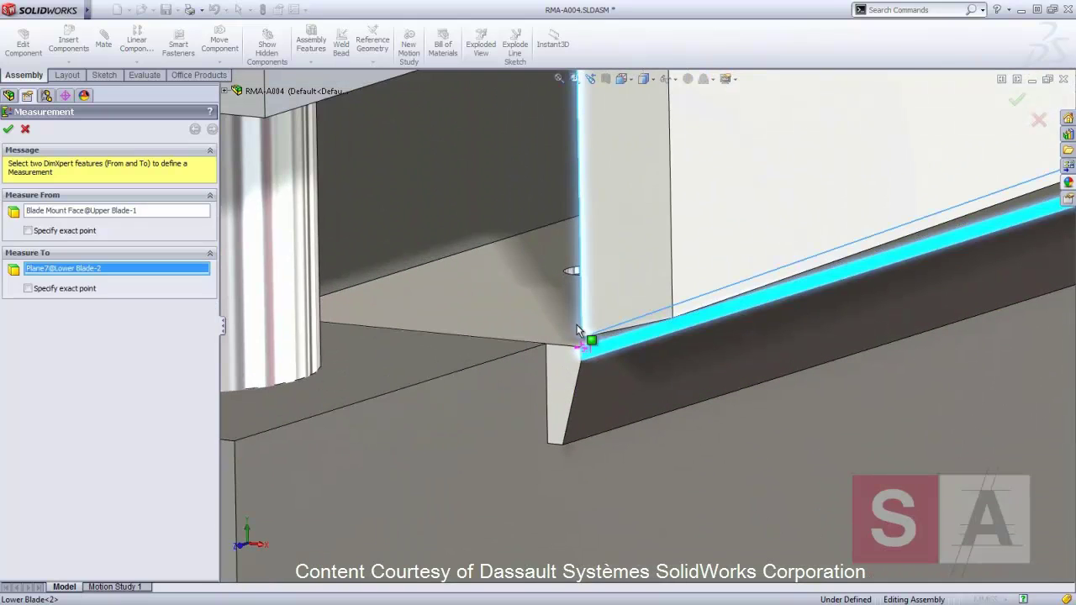
{"action": "left_click", "coordinate": [508, 196]}
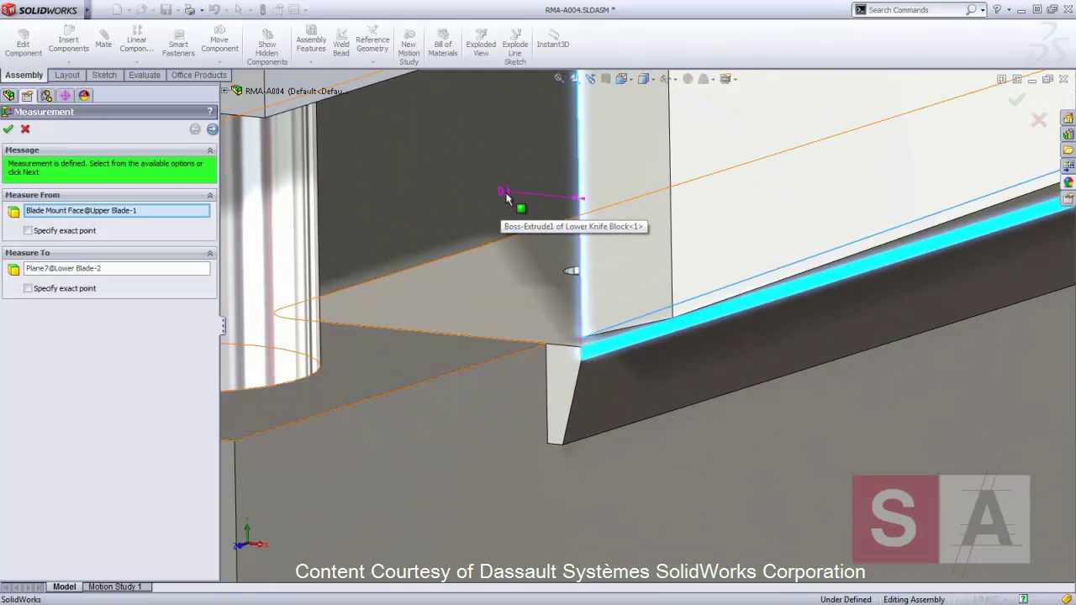
{"action": "left_click", "coordinate": [212, 129]}
Sequence Lower Knife Block-1 (base), Lower Blade-2, Guide Pins 1–2, Bushings 2 and 1, Upper Knife Block-1, Upper Blade-1.
{"action": "key", "text": "f"}
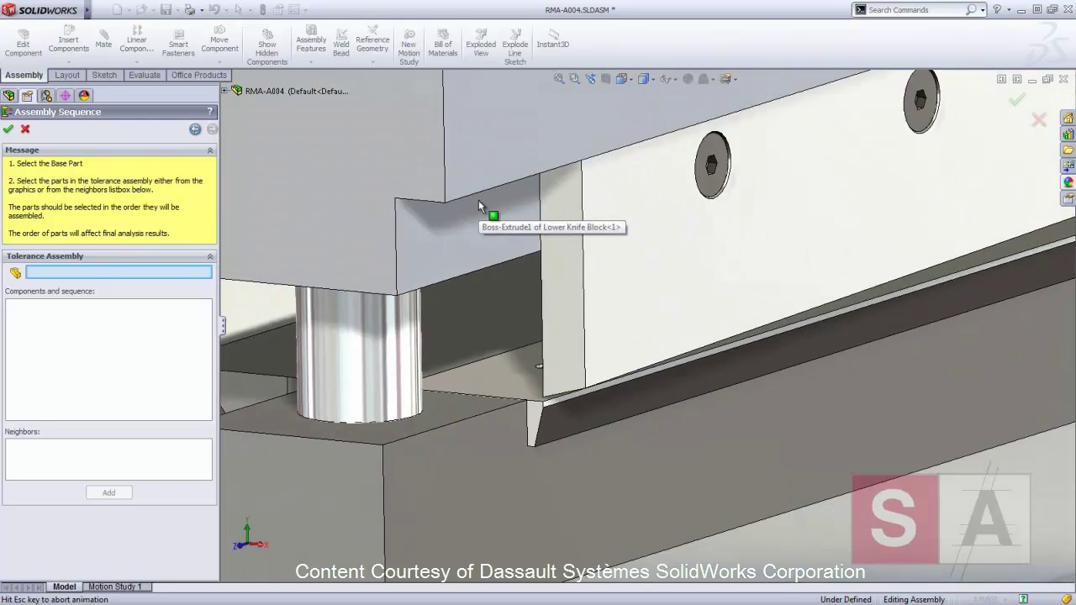
{"action": "left_click", "coordinate": [454, 463]}
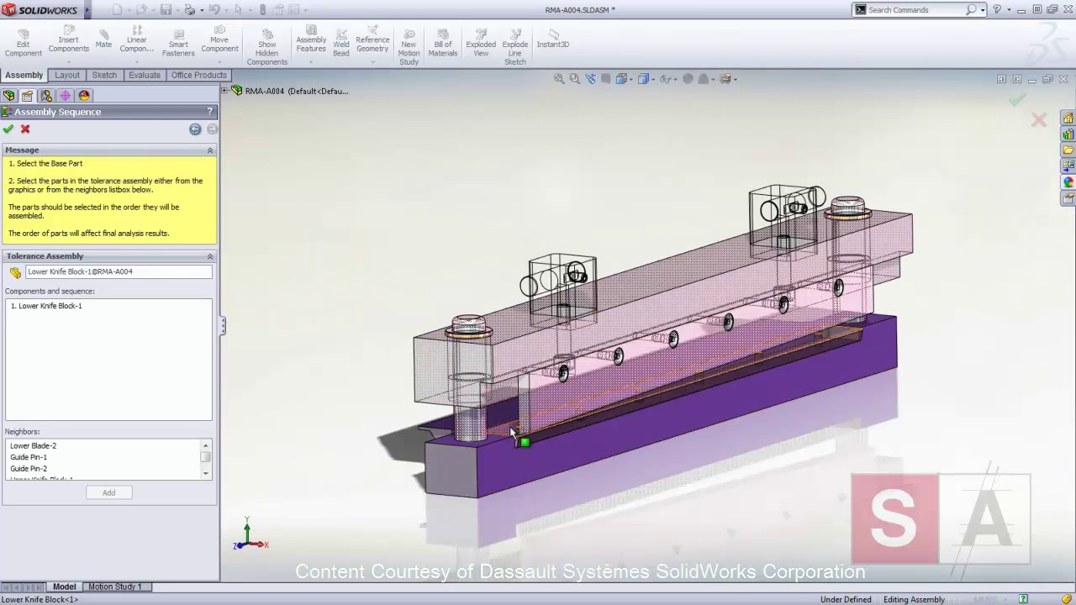
{"action": "left_click", "coordinate": [507, 427]}
{"action": "left_click", "coordinate": [475, 423]}
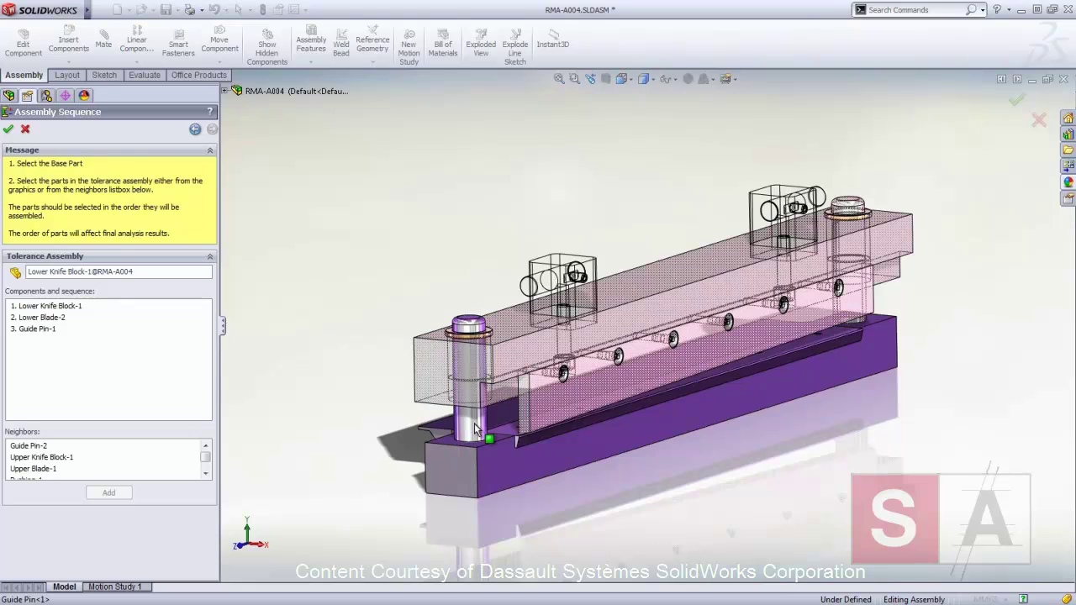
{"action": "left_click", "coordinate": [849, 225]}
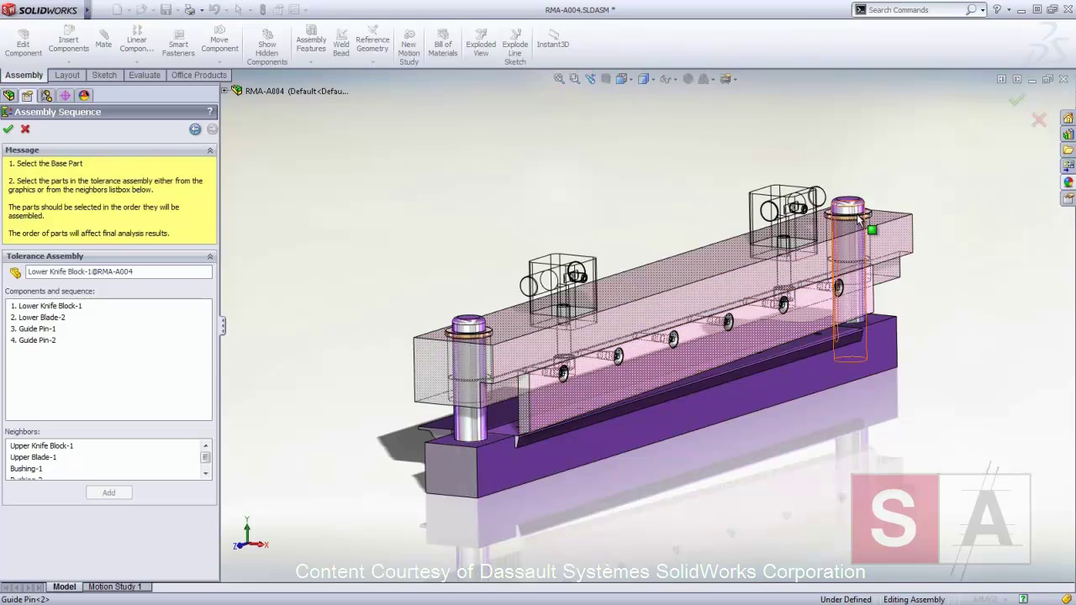
{"action": "left_click", "coordinate": [858, 220]}
{"action": "left_click", "coordinate": [486, 335]}
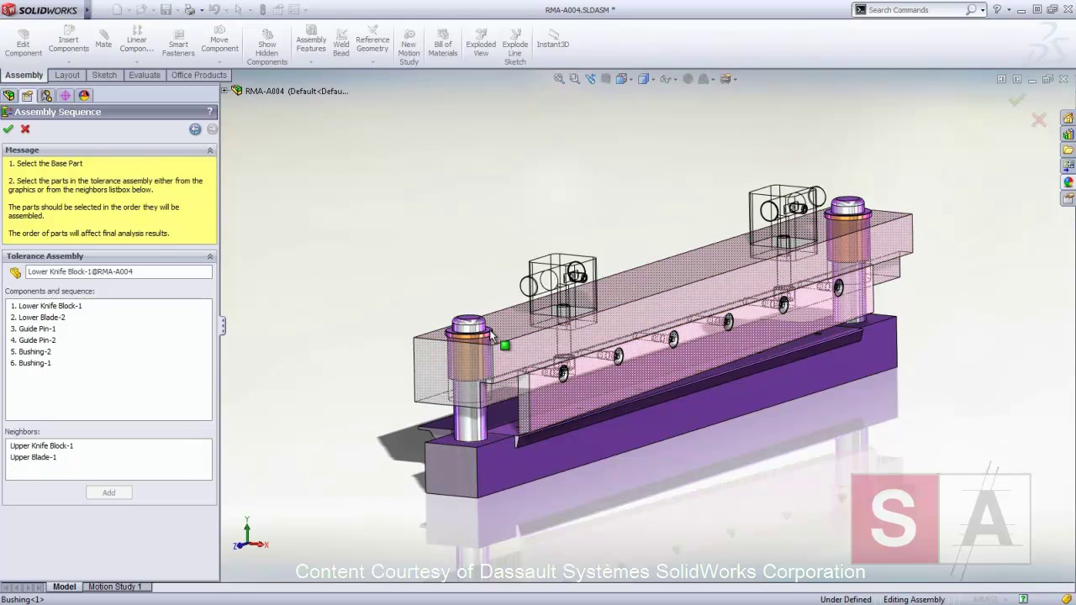
{"action": "left_click", "coordinate": [520, 336]}
{"action": "left_click", "coordinate": [565, 396]}
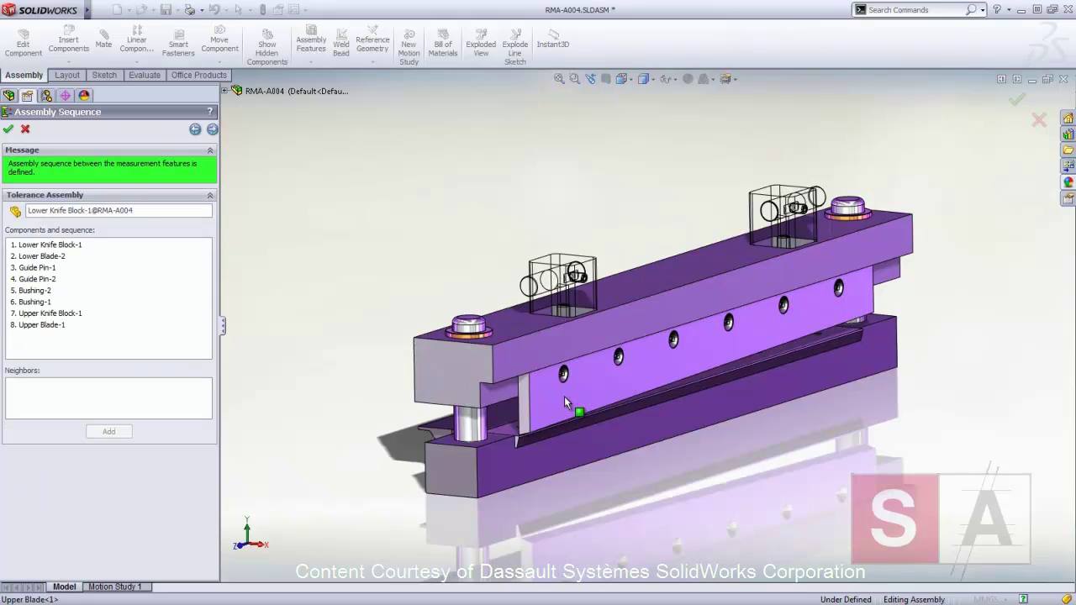
Make Plane4 primary for Lower Blade-2 and Boss1 primary for Guide Pin-1 and Guide Pin-2.
{"action": "left_click", "coordinate": [212, 128]}
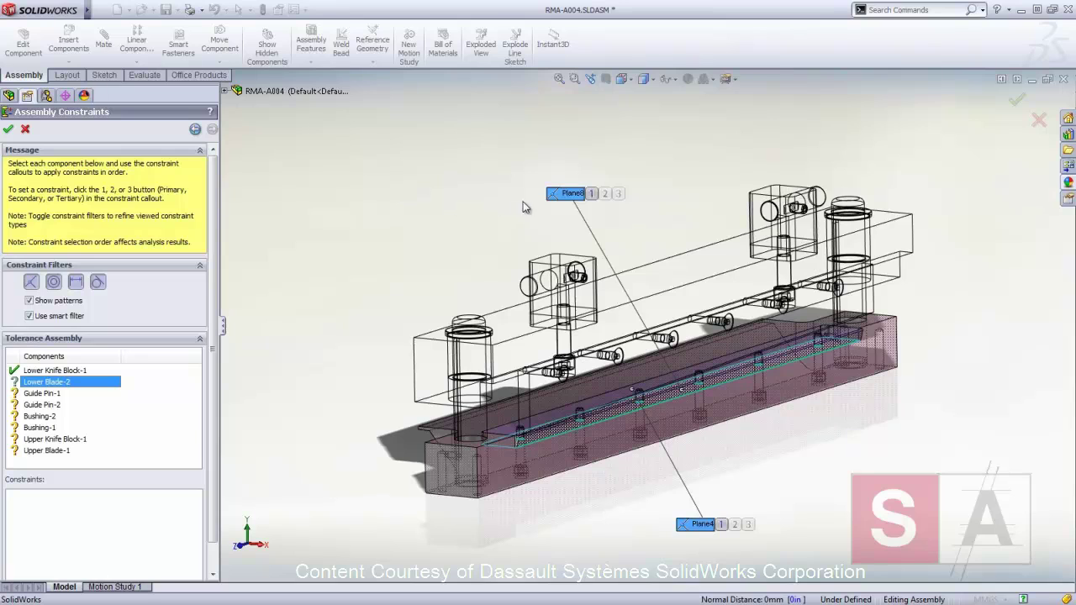
{"action": "left_click", "coordinate": [722, 524]}
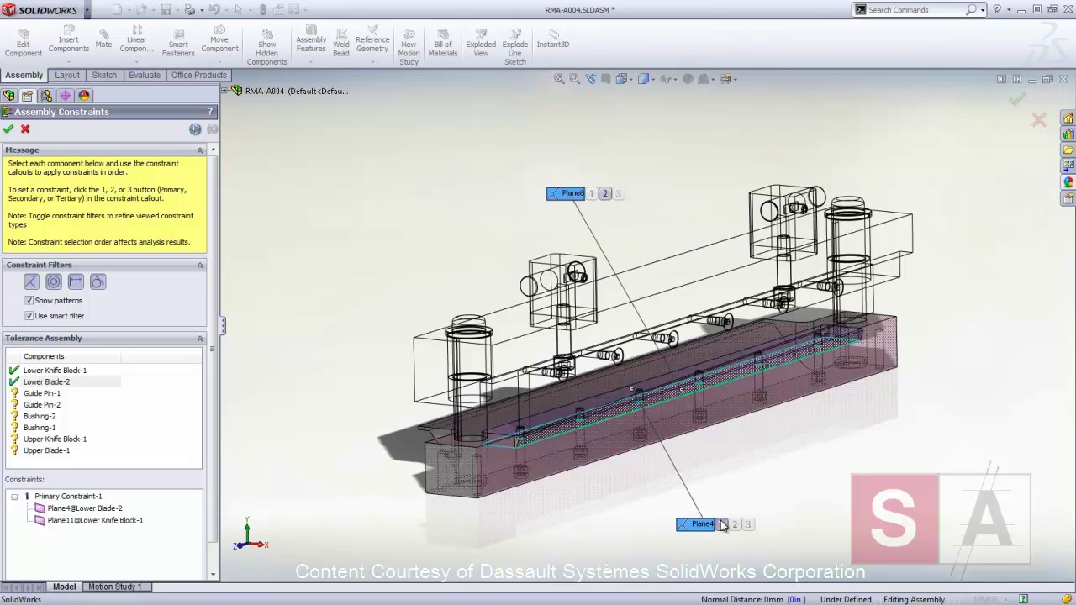
{"action": "left_click", "coordinate": [49, 392]}
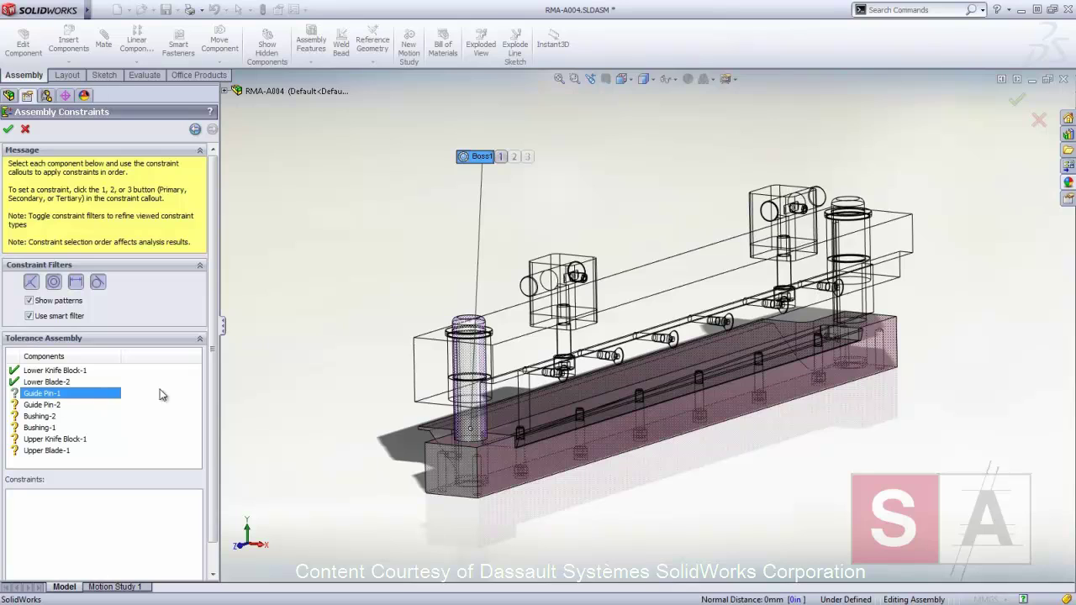
{"action": "left_click", "coordinate": [501, 158]}
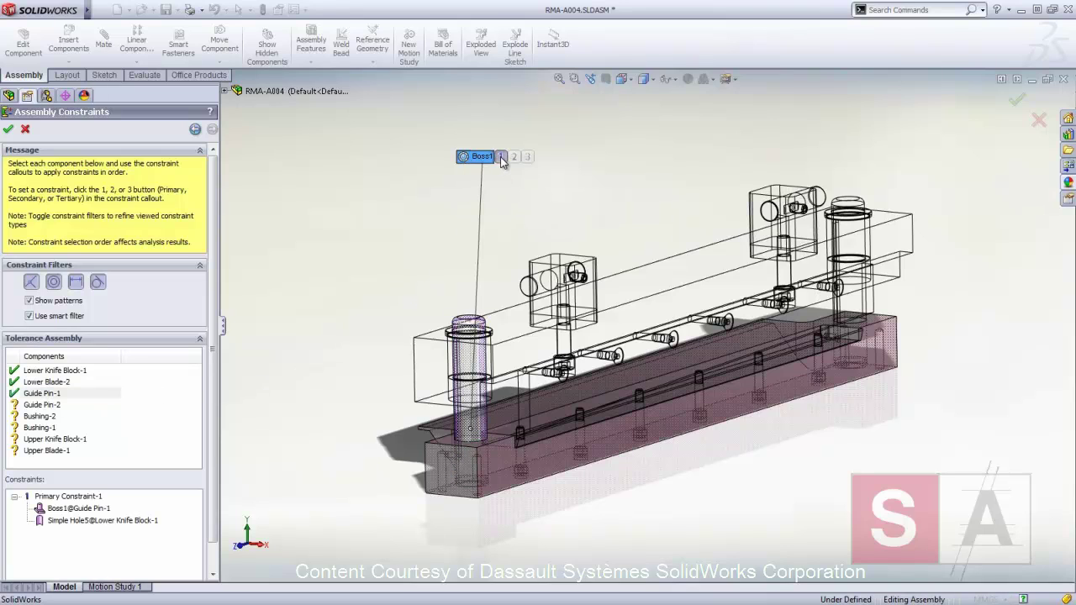
{"action": "left_click", "coordinate": [46, 406]}
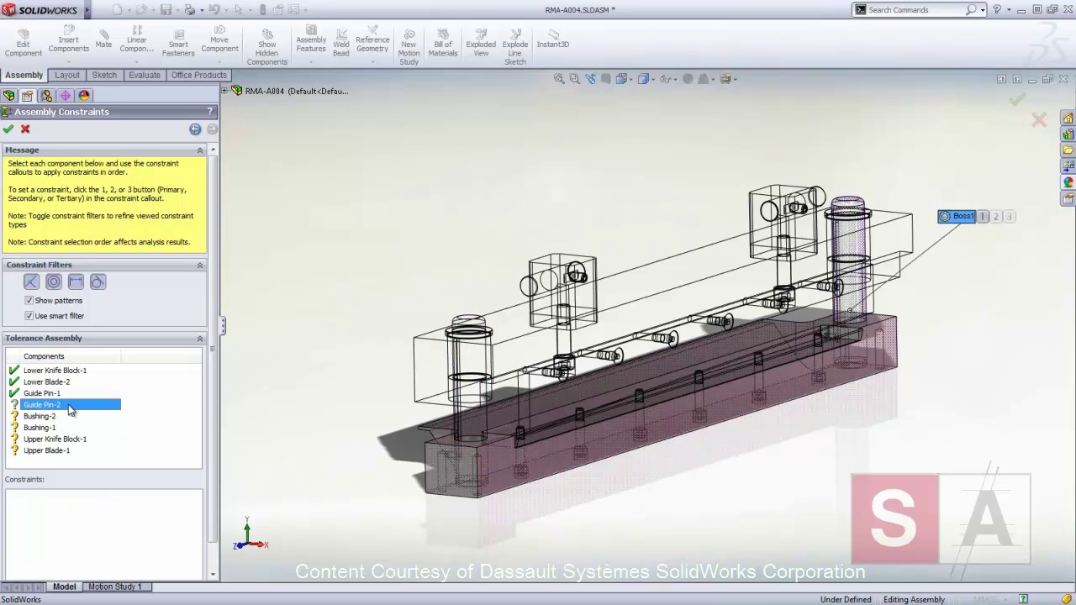
{"action": "left_click", "coordinate": [983, 217]}
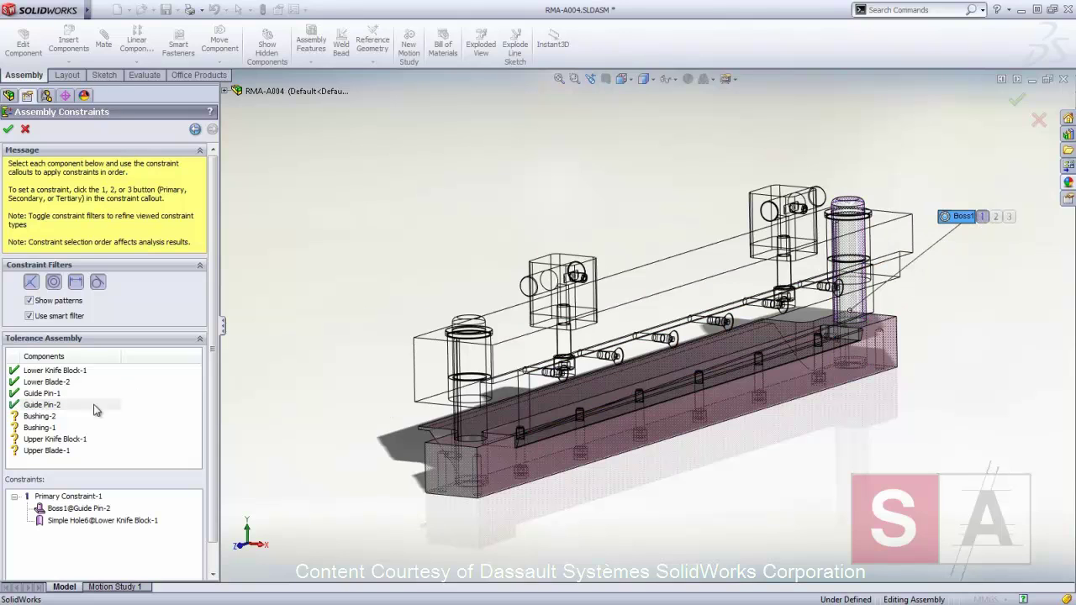
Make Bushing ID primary for both bushings, Simple Holes 1–2 for Upper Knife Block-1, Blade Mount Face for Upper Blade-1.
{"action": "left_click", "coordinate": [42, 418]}
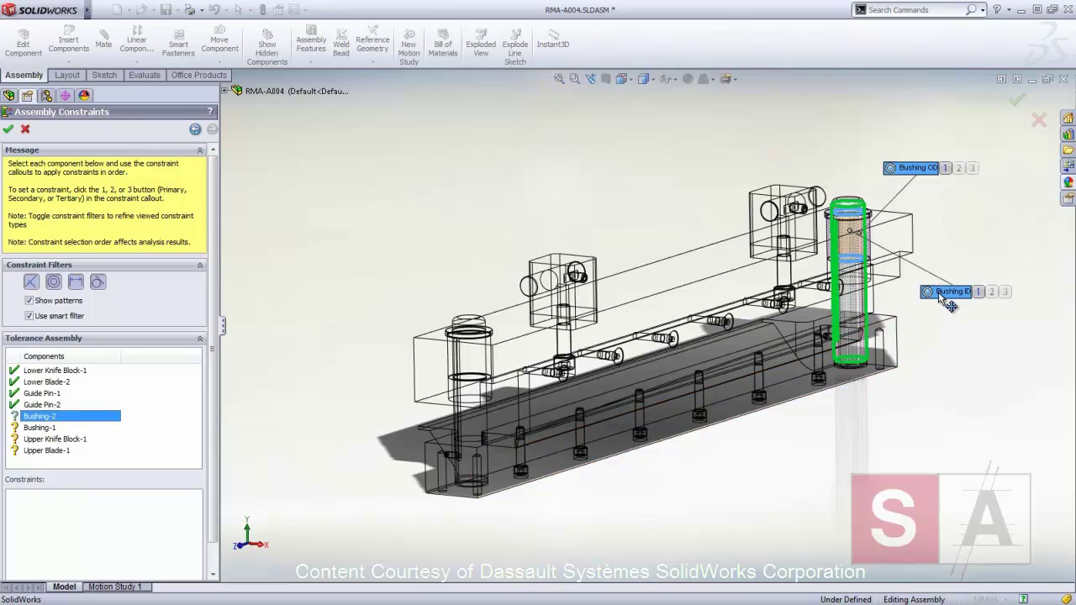
{"action": "left_click", "coordinate": [979, 292]}
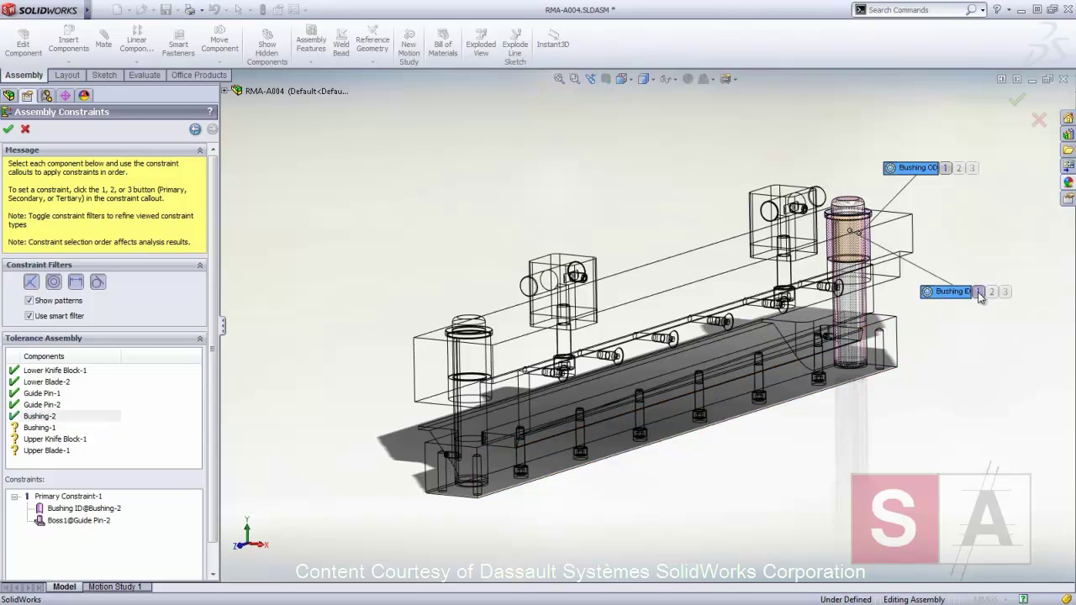
{"action": "left_click", "coordinate": [38, 428]}
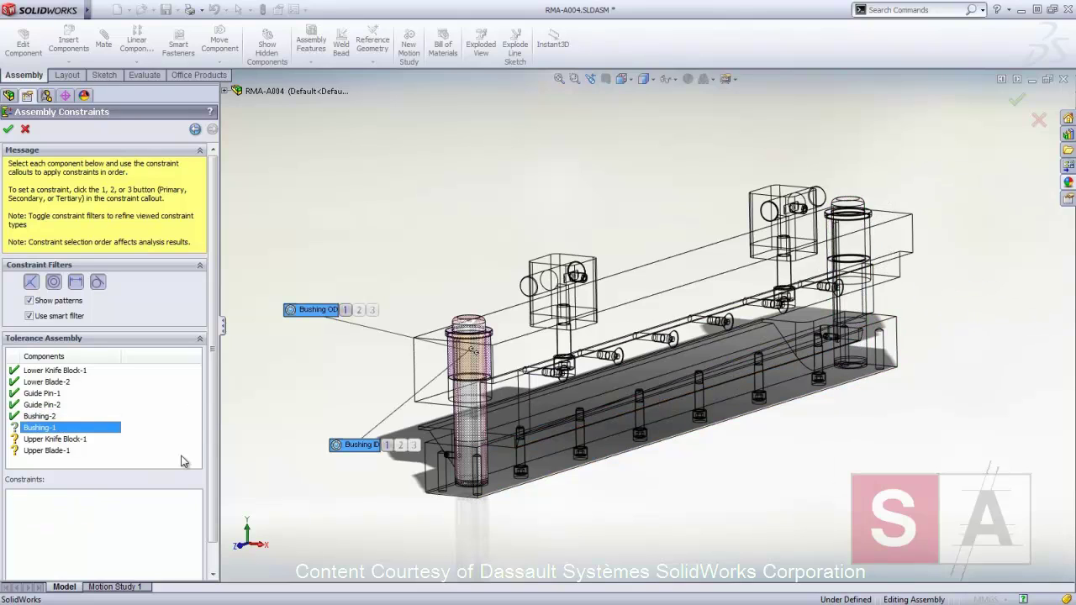
{"action": "left_click", "coordinate": [386, 444]}
{"action": "left_click", "coordinate": [80, 439]}
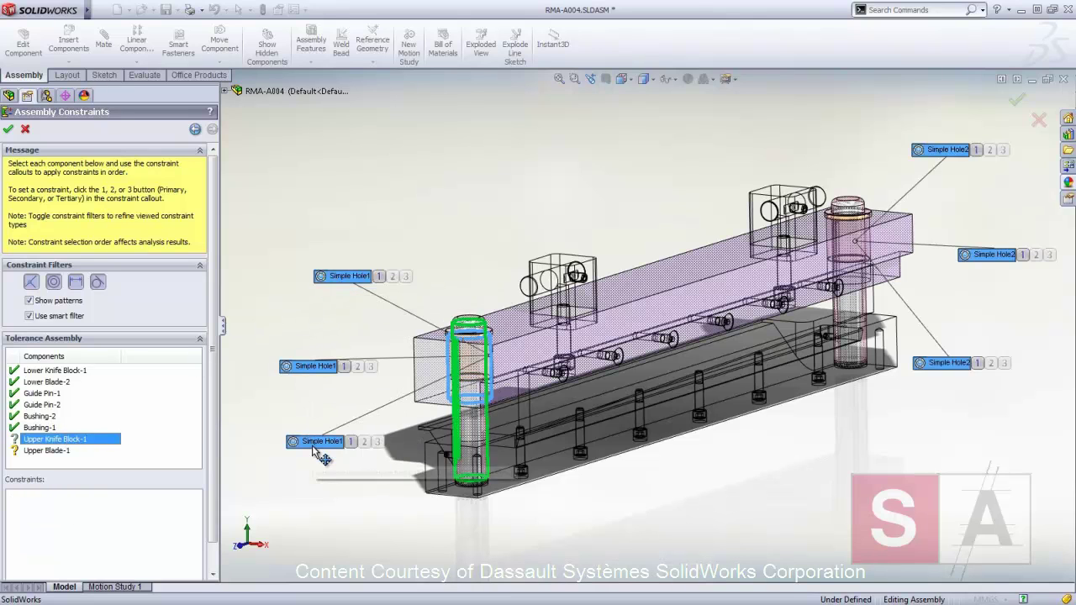
{"action": "left_click", "coordinate": [343, 367]}
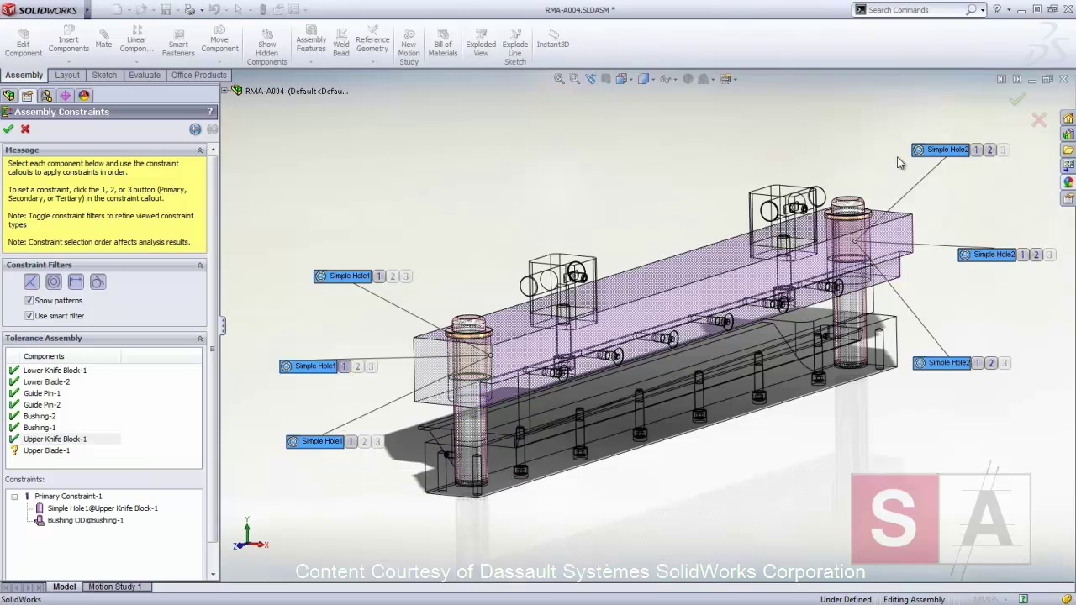
{"action": "left_click", "coordinate": [1023, 254]}
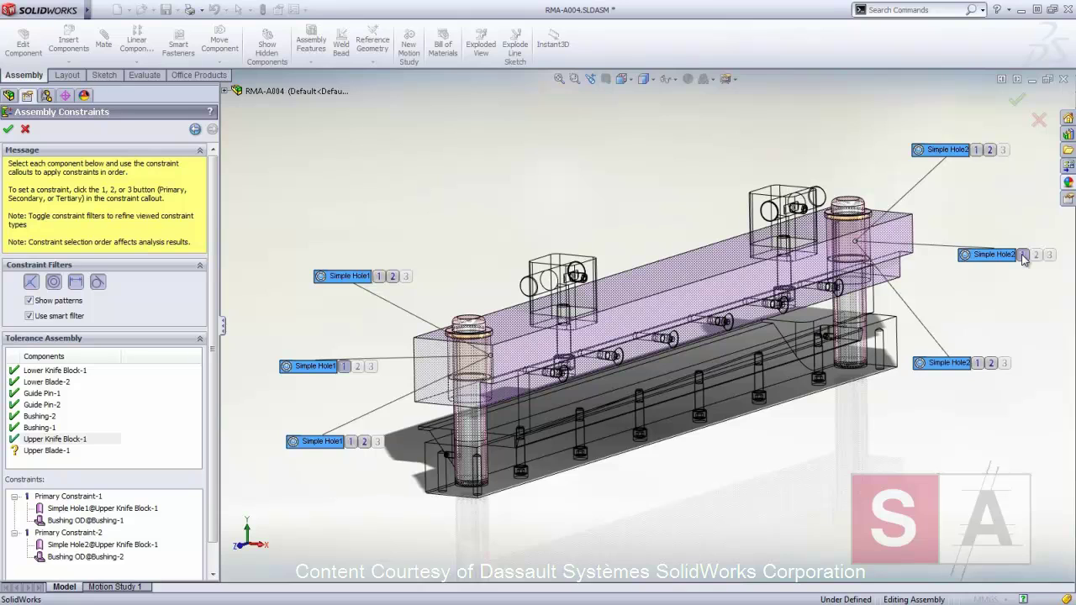
{"action": "left_click", "coordinate": [46, 450]}
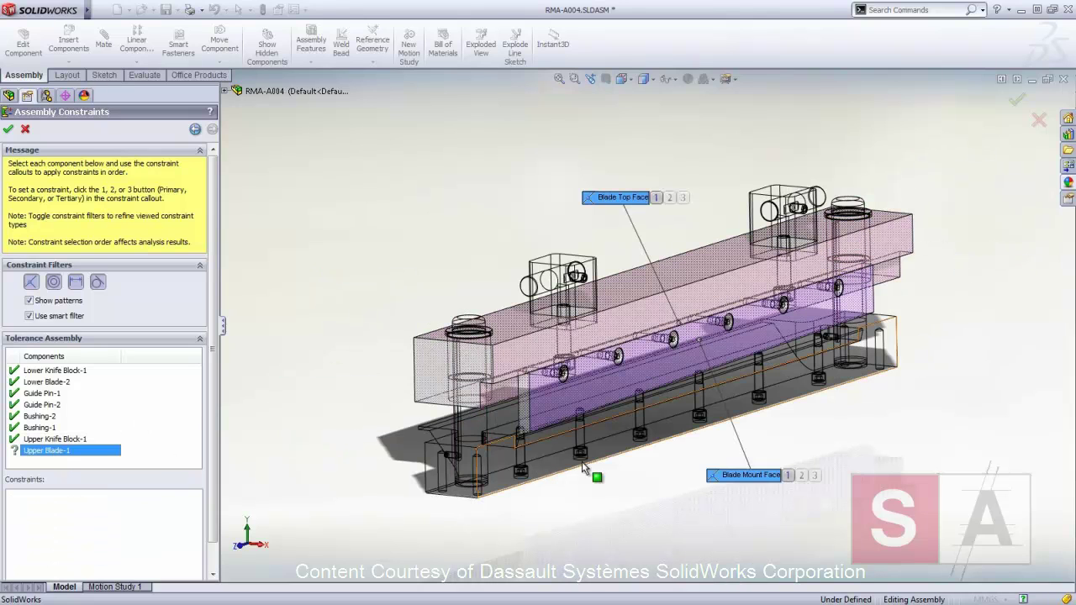
{"action": "left_click", "coordinate": [787, 475]}
{"action": "left_click", "coordinate": [213, 130]}
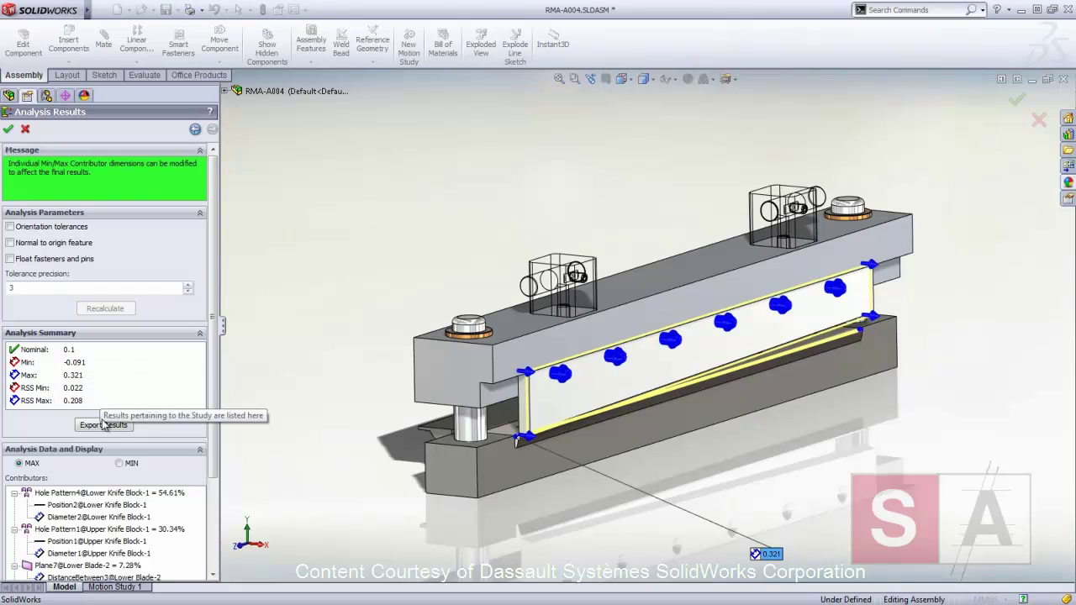
{"action": "left_click", "coordinate": [132, 464]}
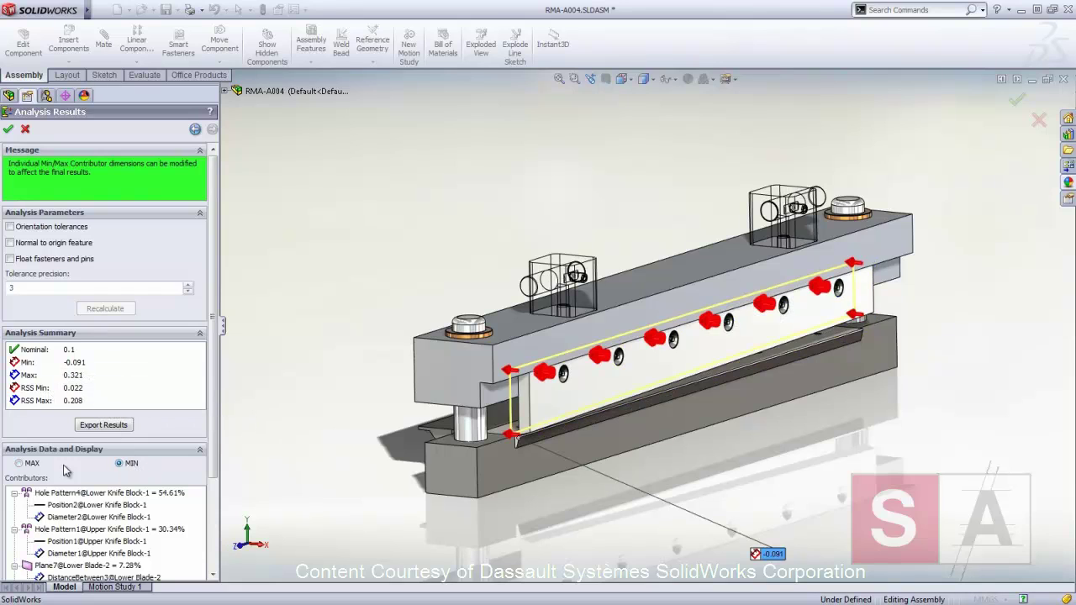
{"action": "left_click", "coordinate": [19, 463]}
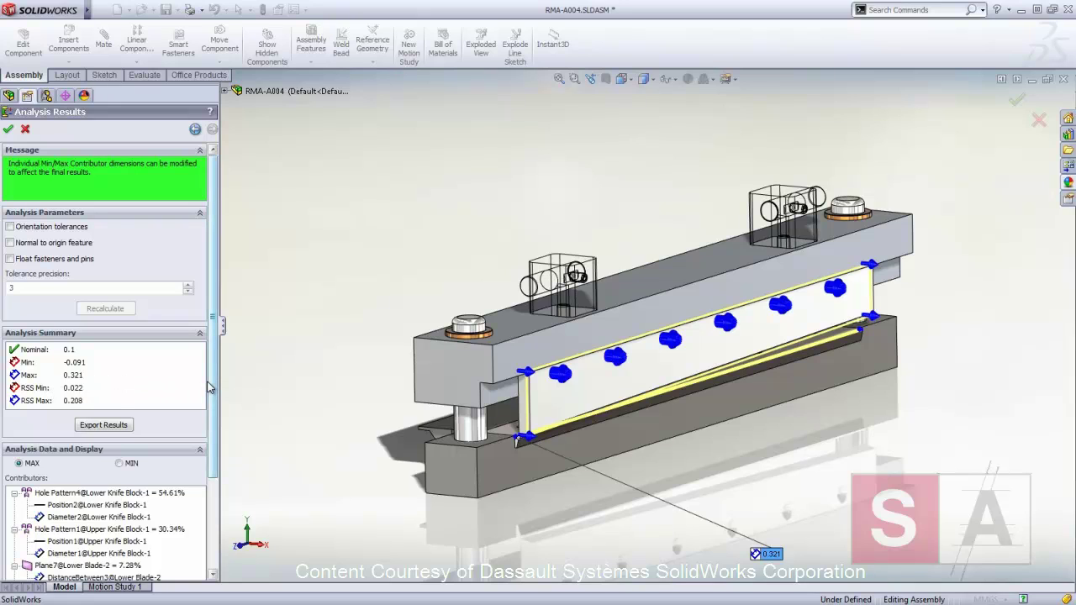
{"action": "scroll", "coordinate": [213, 467], "scroll_direction": "down", "scroll_amount": 3}
{"action": "scroll", "coordinate": [213, 471], "scroll_direction": "down", "scroll_amount": 1}
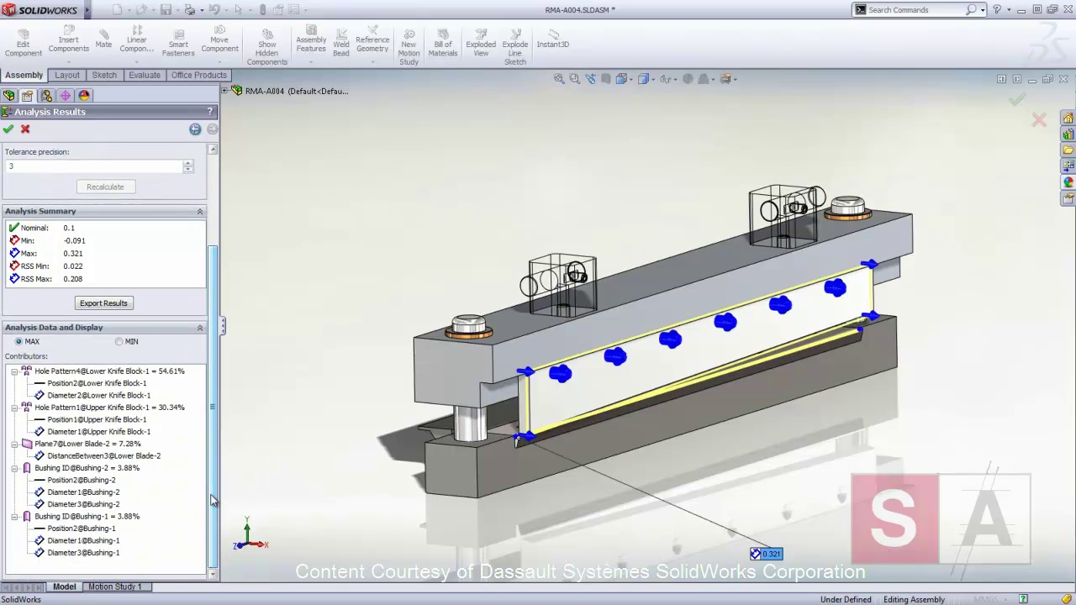
{"action": "left_click", "coordinate": [130, 373]}
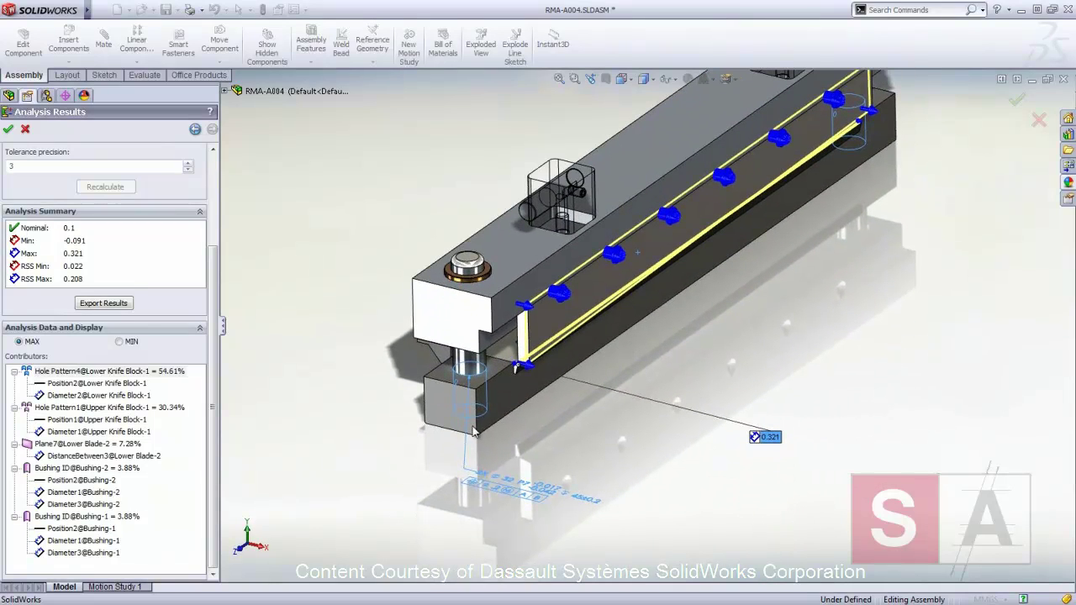
Tighten the lower knife block hole pattern's position tolerance to 0.04 and recalculate.
{"action": "double_click", "coordinate": [481, 492]}
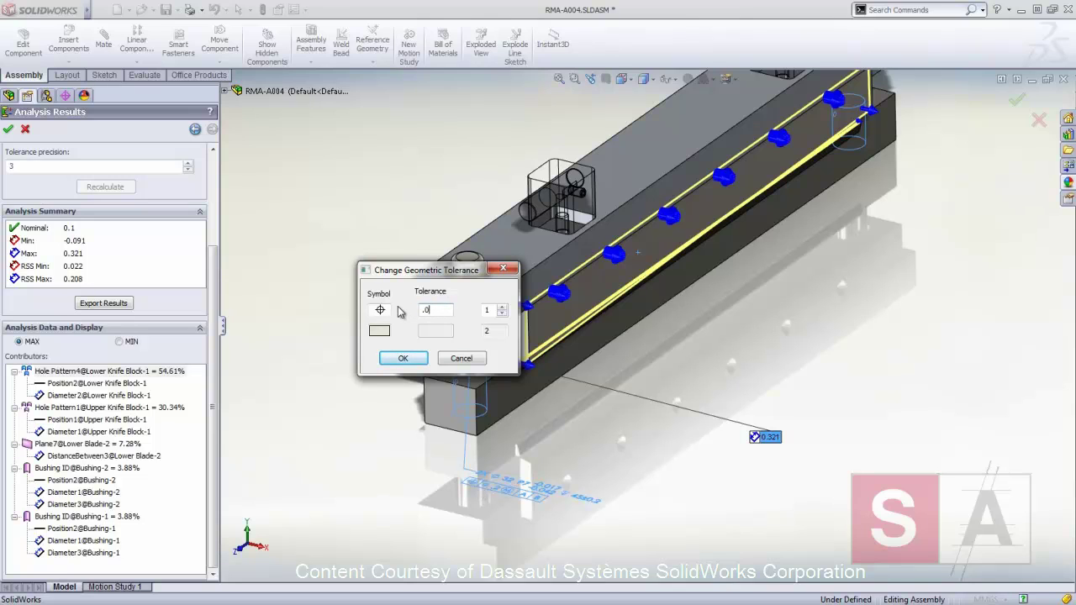
{"action": "key", "text": "Return"}
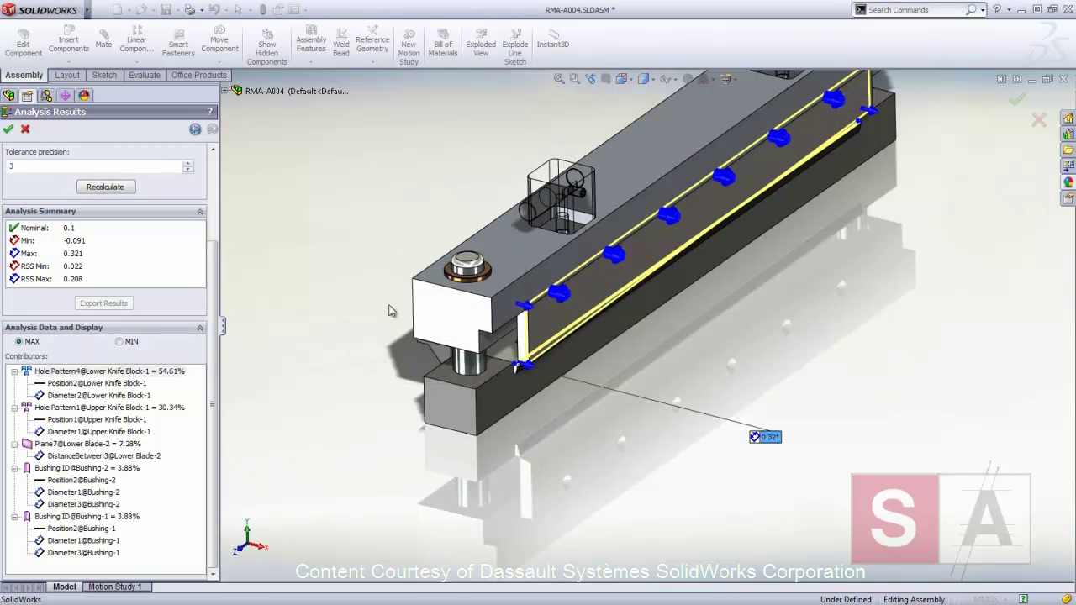
{"action": "left_click", "coordinate": [105, 187]}
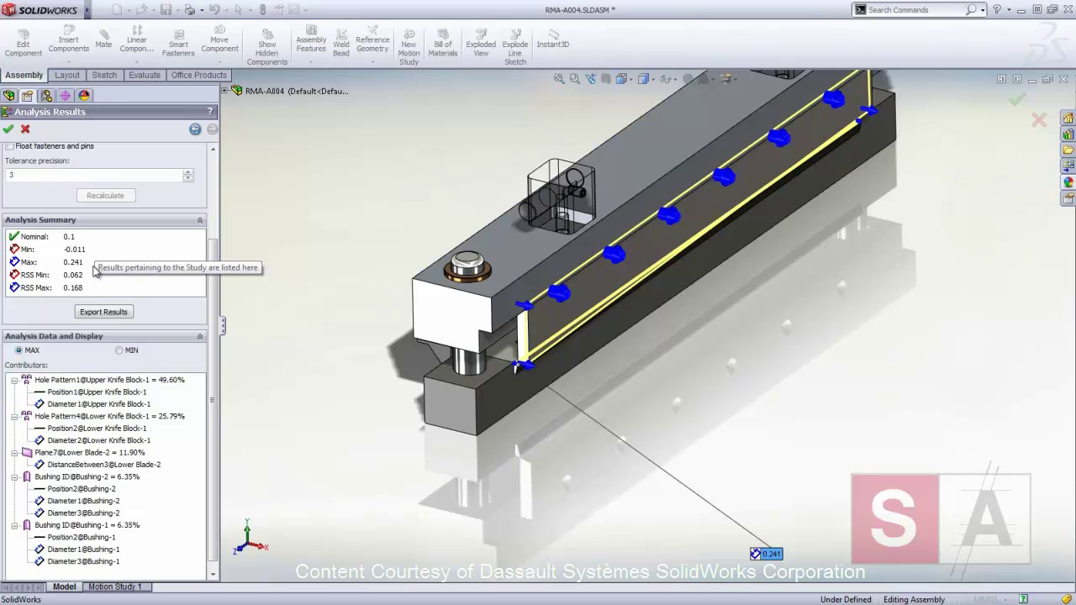
Tighten the upper knife block hole pattern's position tolerance from 0.100 to 0.04 and recalculate.
{"action": "left_click", "coordinate": [172, 382]}
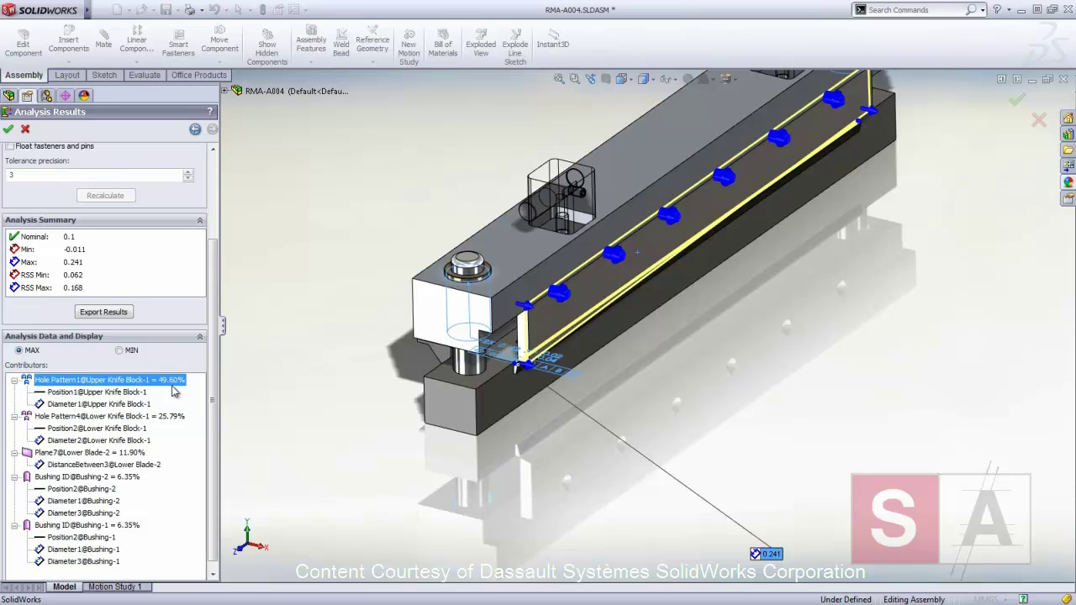
{"action": "double_click", "coordinate": [502, 363]}
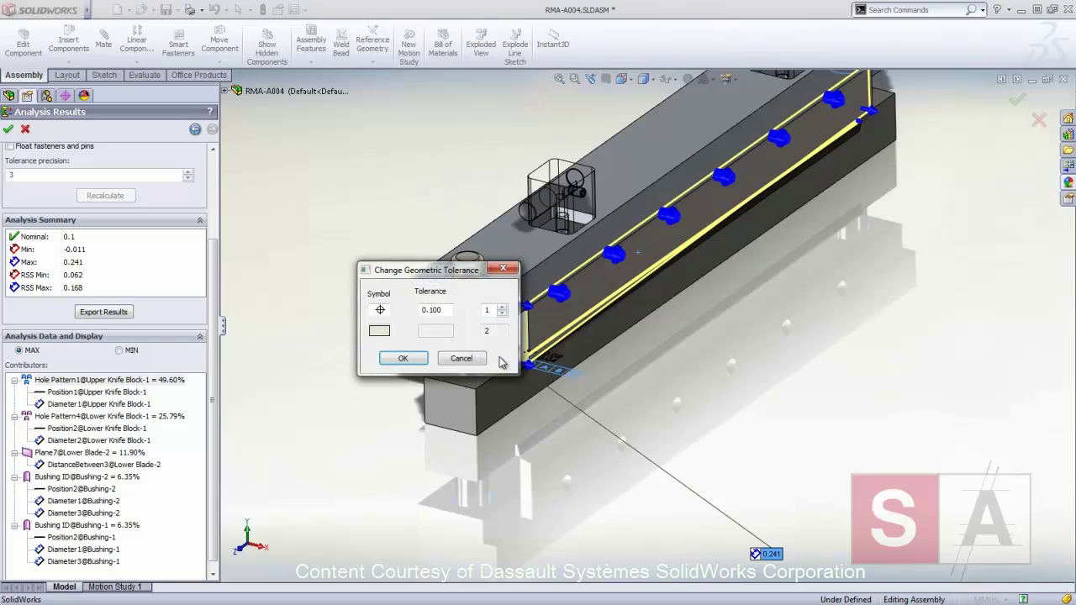
{"action": "double_click", "coordinate": [443, 310]}
{"action": "key", "text": "Return"}
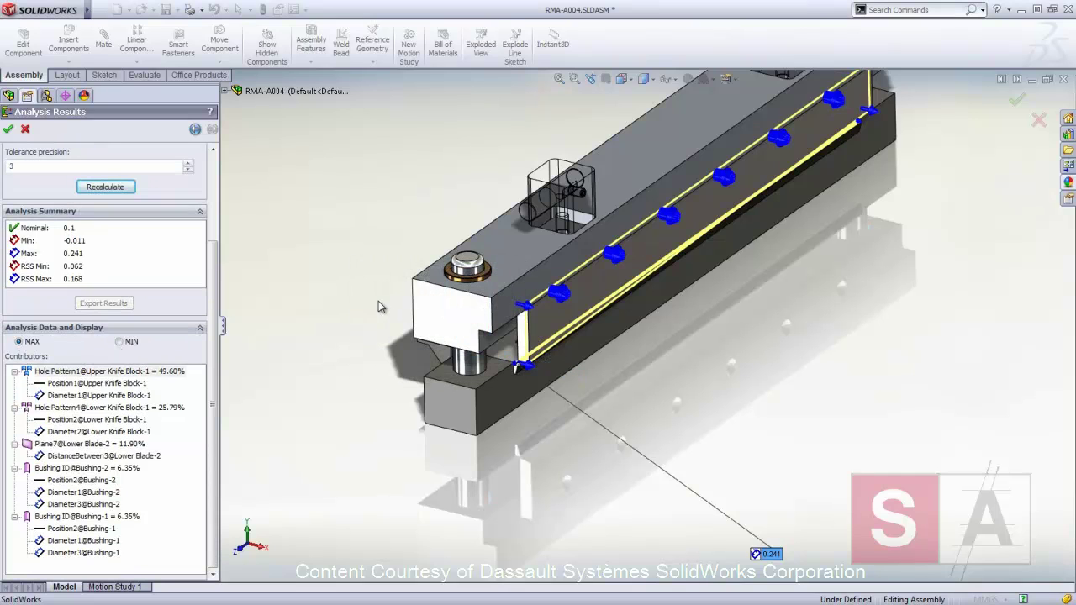
{"action": "left_click", "coordinate": [105, 187]}
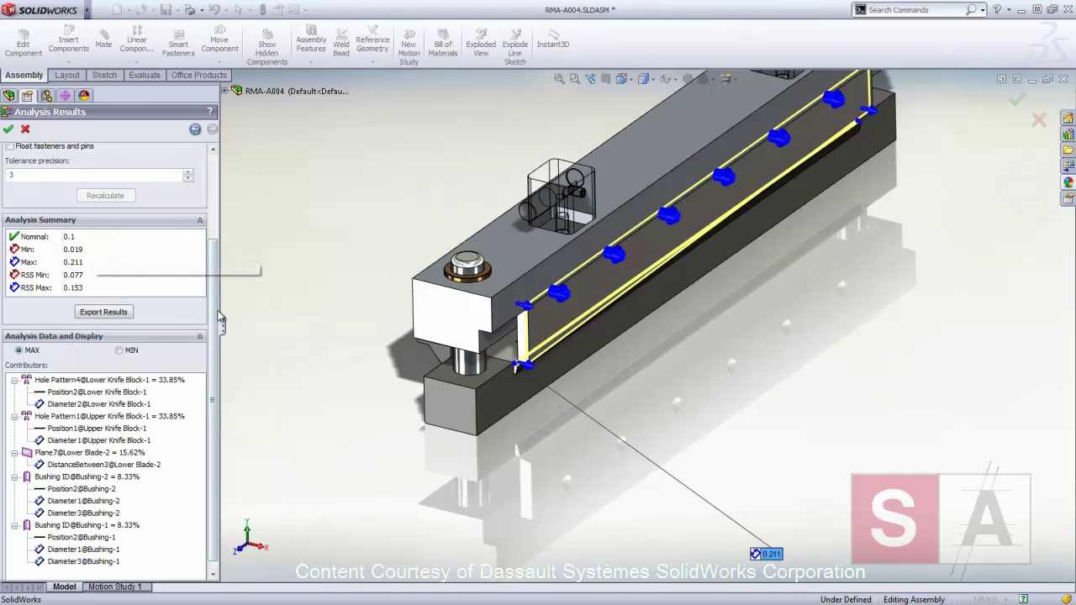
Enable Float fasteners and pins and check the Bushing-2 and Bushing-1 float contributors on the model.
{"action": "scroll", "coordinate": [213, 252], "scroll_direction": "up", "scroll_amount": 3}
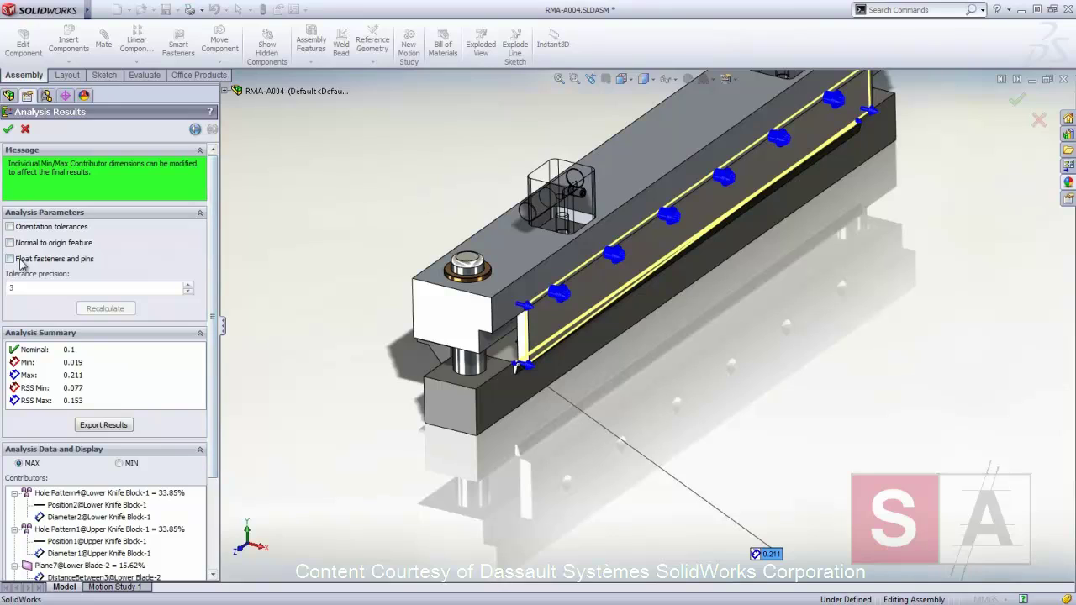
{"action": "left_click", "coordinate": [10, 259]}
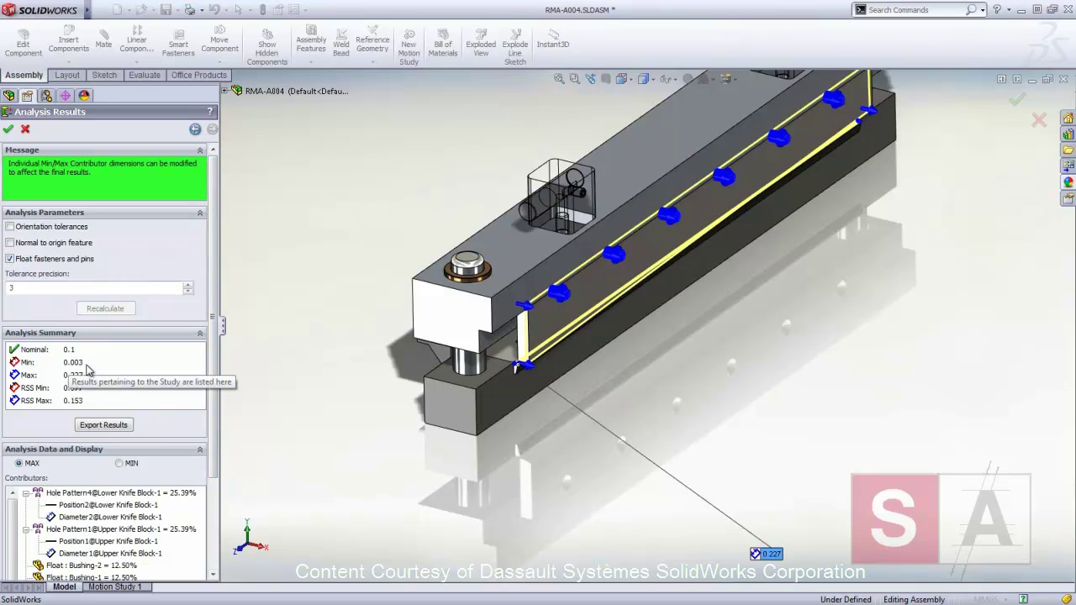
{"action": "left_click_drag", "start_coordinate": [212, 386], "coordinate": [221, 484]}
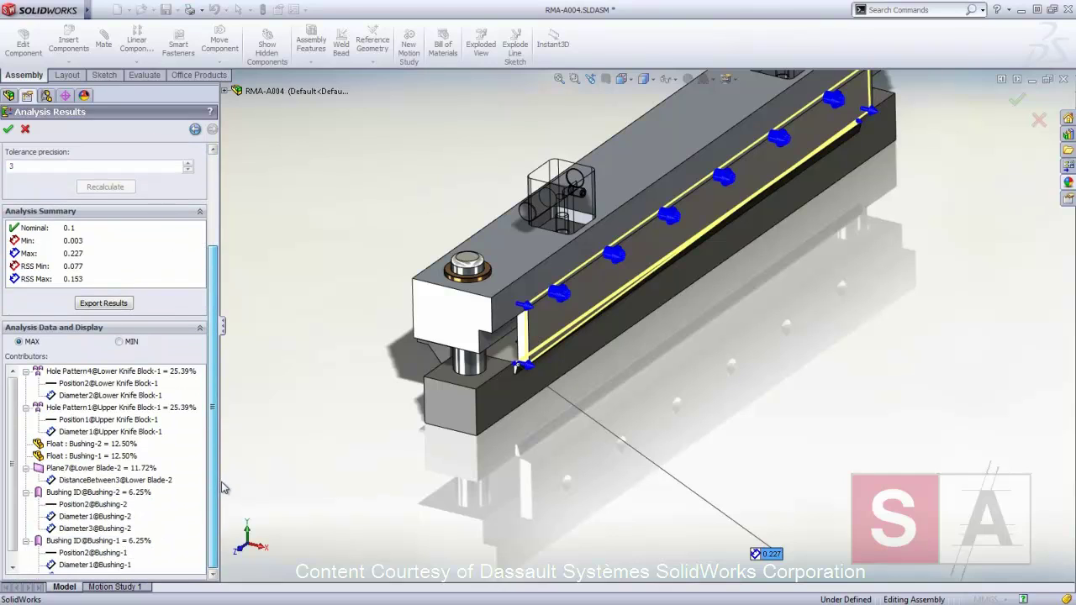
{"action": "left_click", "coordinate": [98, 446]}
{"action": "left_click", "coordinate": [97, 457]}
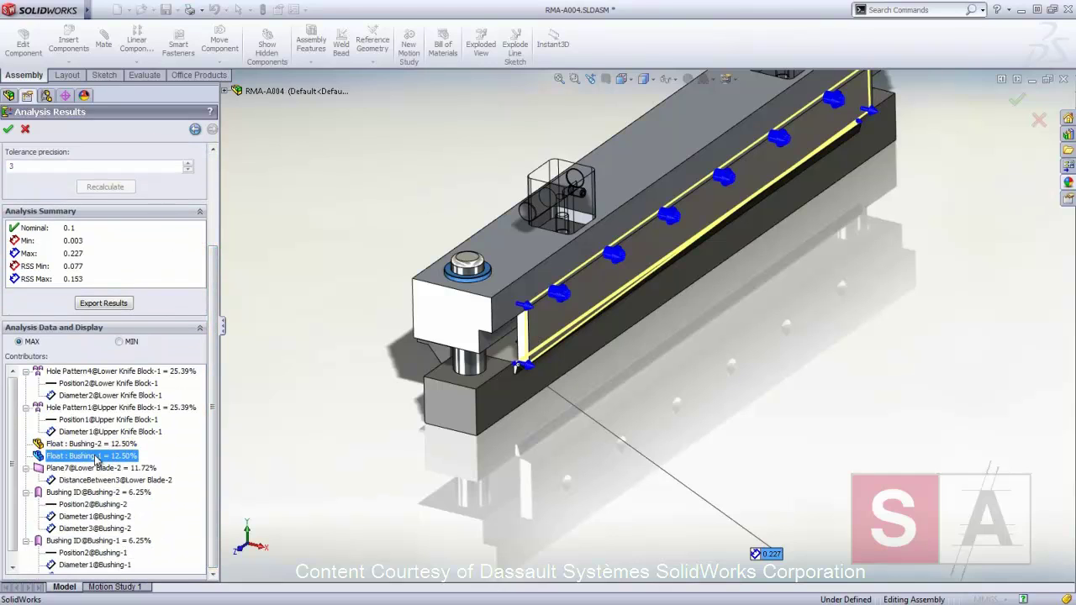
Export the results to Study1.xlsx and review the parameters in A3:B6 and results in A8:B13.
{"action": "left_click", "coordinate": [108, 305]}
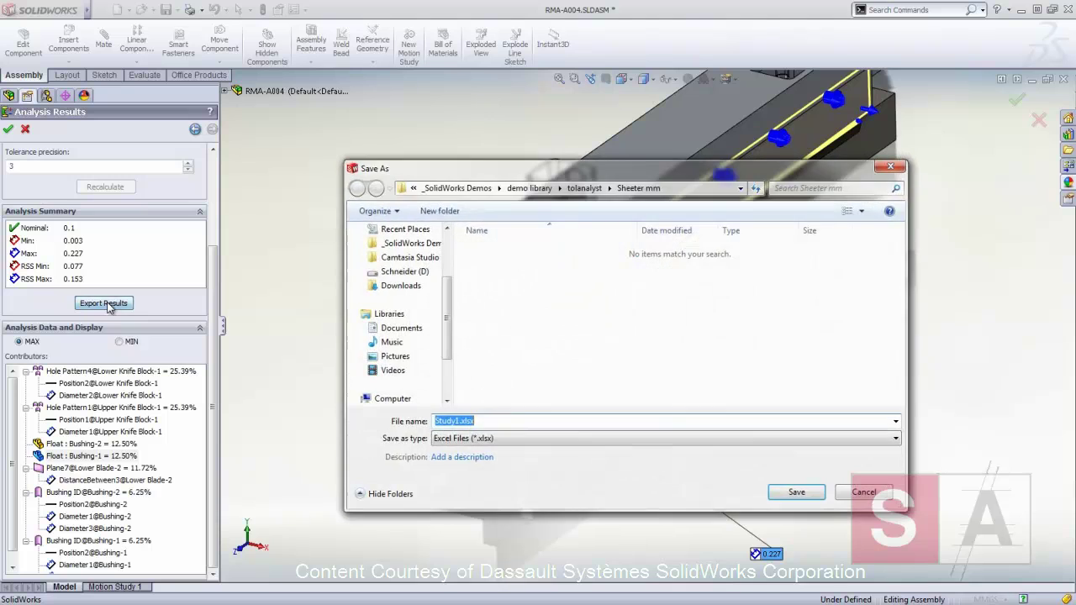
{"action": "key", "text": "Return"}
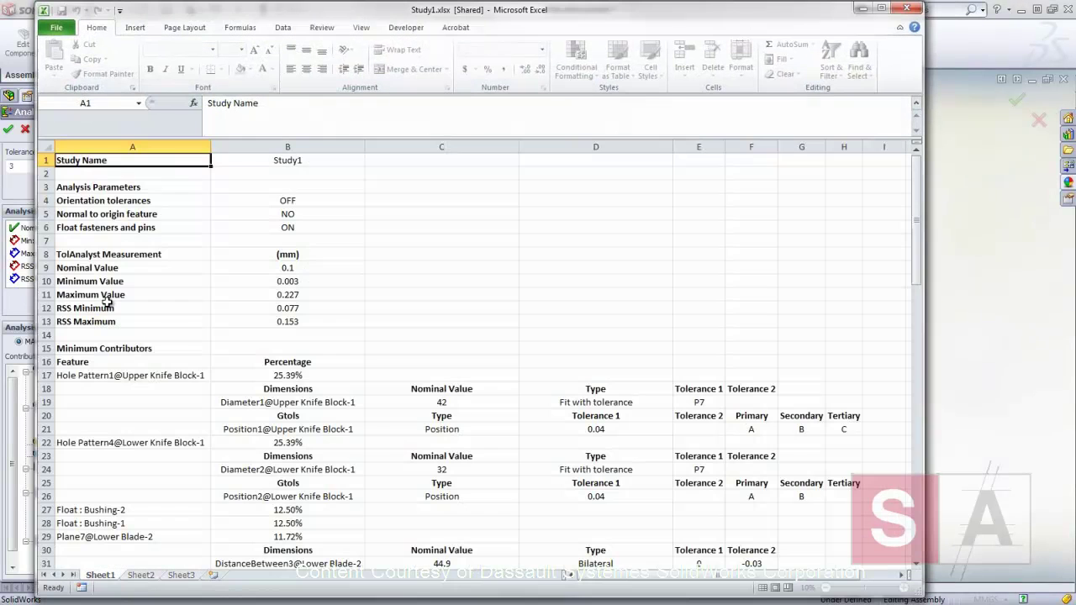
{"action": "left_click_drag", "start_coordinate": [116, 184], "coordinate": [278, 228]}
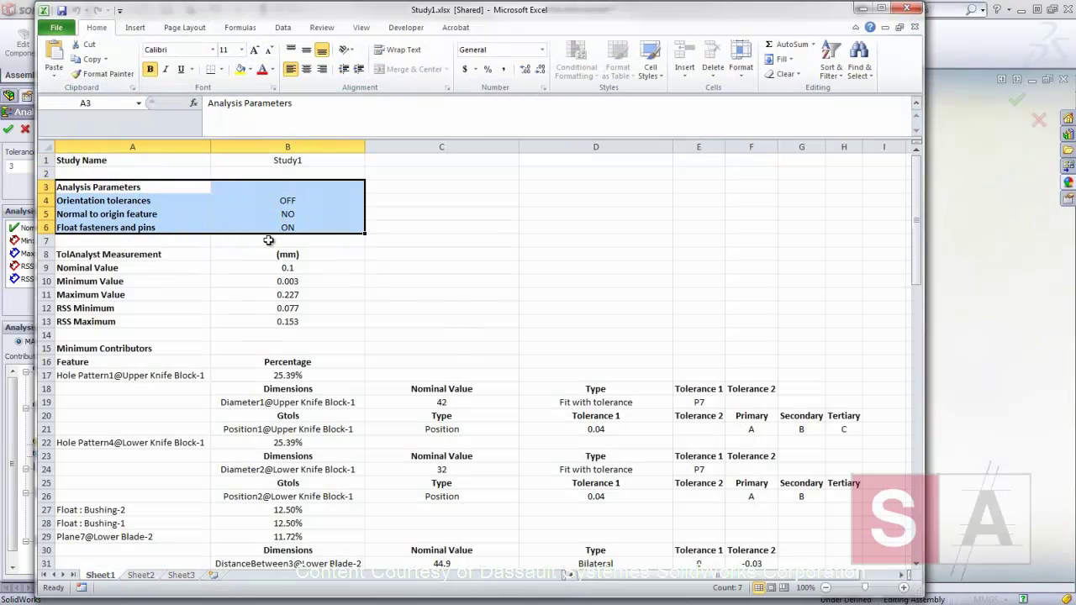
{"action": "left_click_drag", "start_coordinate": [150, 252], "coordinate": [280, 319]}
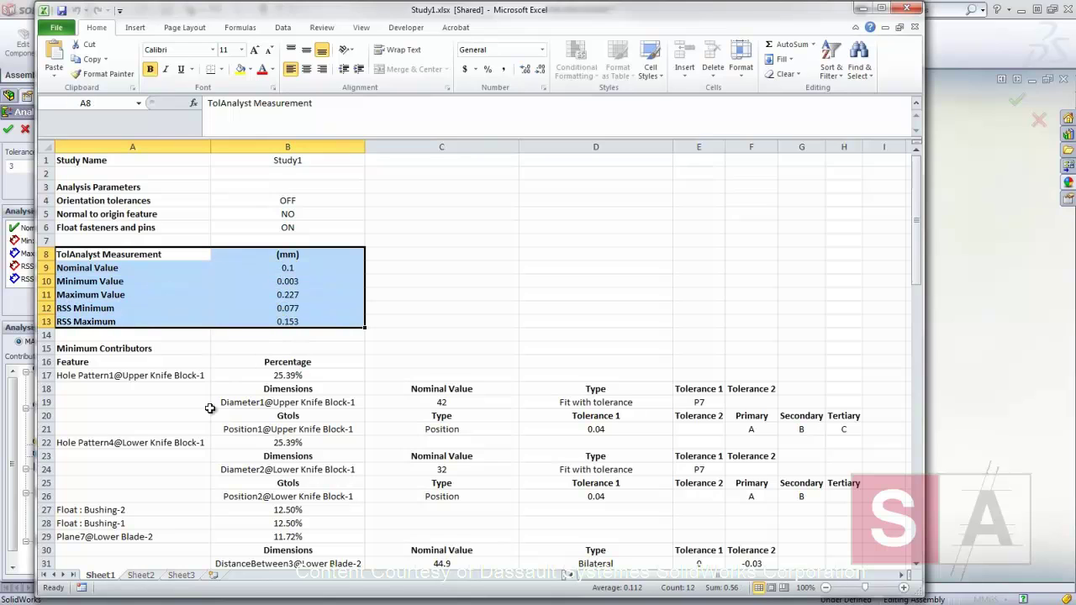
Review the Minimum Contributors section, selecting the first contributor's details in A17:H21.
{"action": "left_click", "coordinate": [74, 348]}
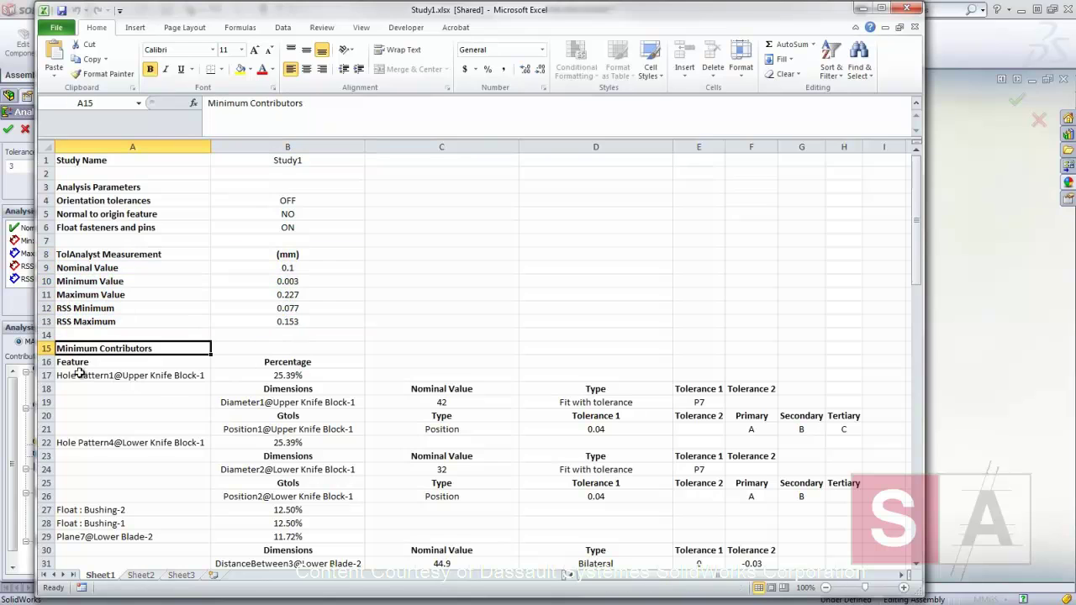
{"action": "left_click_drag", "start_coordinate": [78, 373], "coordinate": [846, 425]}
{"action": "left_click_drag", "start_coordinate": [922, 276], "coordinate": [909, 200]}
Close the Excel export and accept the TolAnalyst results, keeping Study1 and viewing the whole RMA-A004 assembly.
{"action": "left_click", "coordinate": [906, 10]}
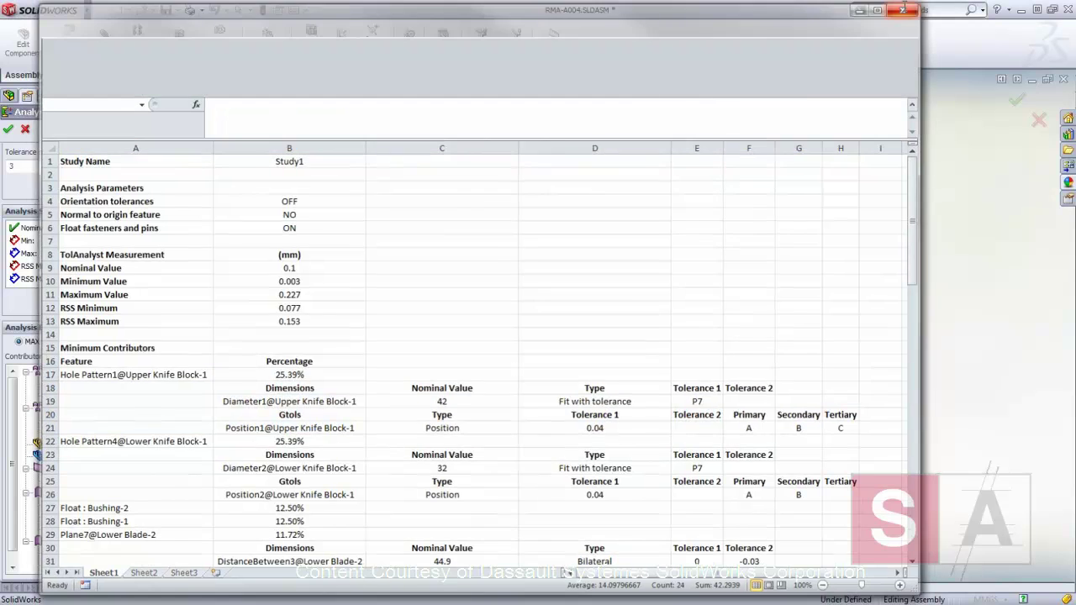
{"action": "left_click", "coordinate": [1016, 101]}
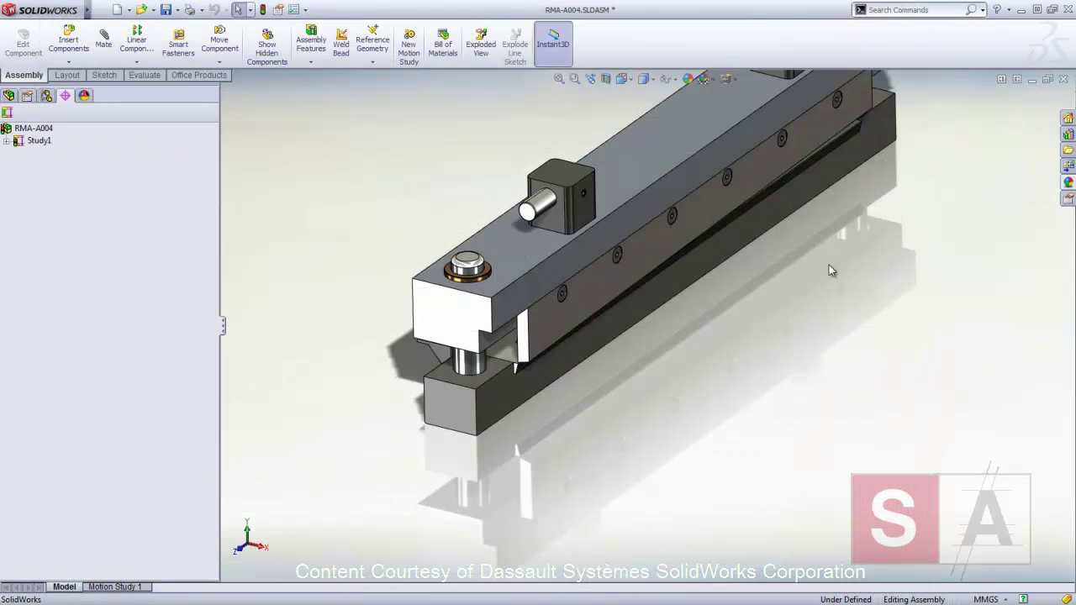
{"action": "middle_click_drag", "start_coordinate": [757, 309], "coordinate": [613, 409]}
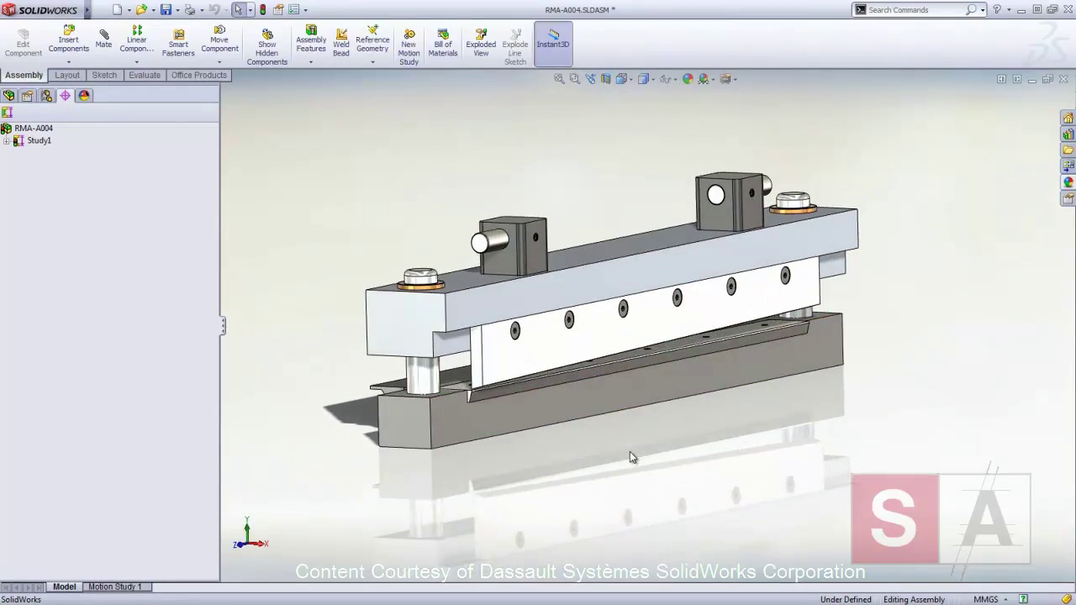